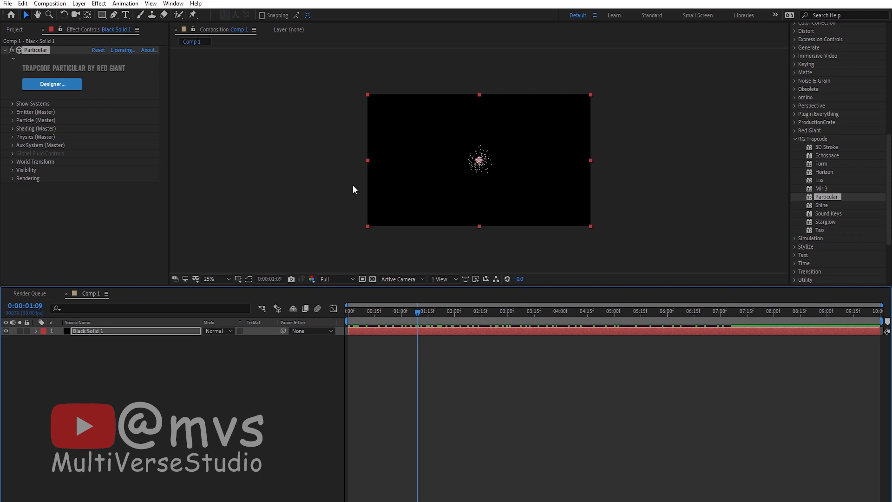
Step: Open the Designer for the Particular effect and try the Grid and Sphere emitter types on the master system
{"action": "left_click", "coordinate": [46, 84]}
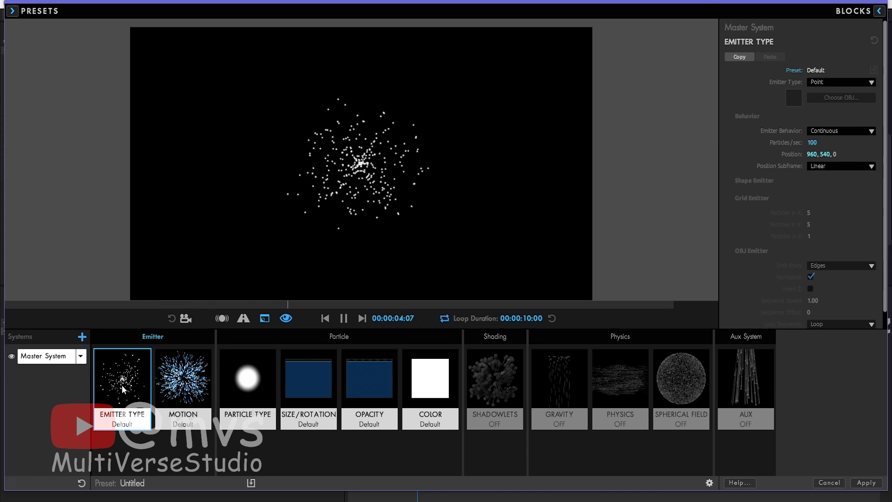
{"action": "left_click", "coordinate": [879, 11]}
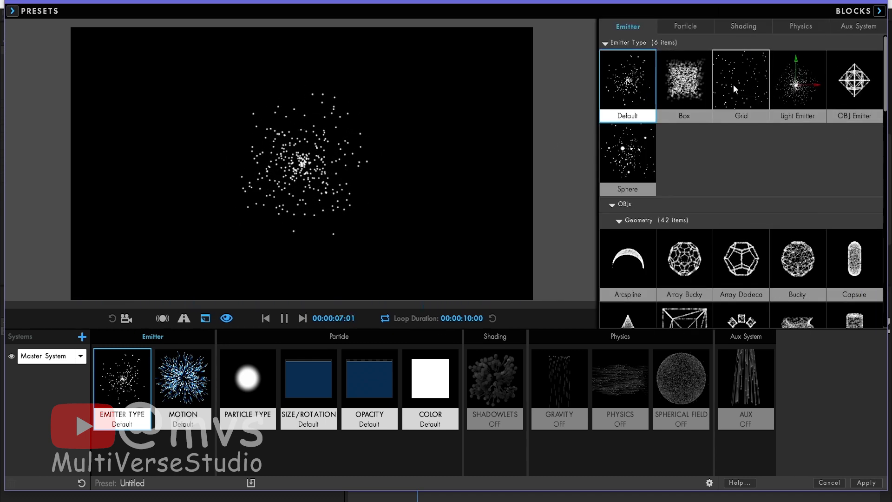
{"action": "left_click", "coordinate": [636, 162]}
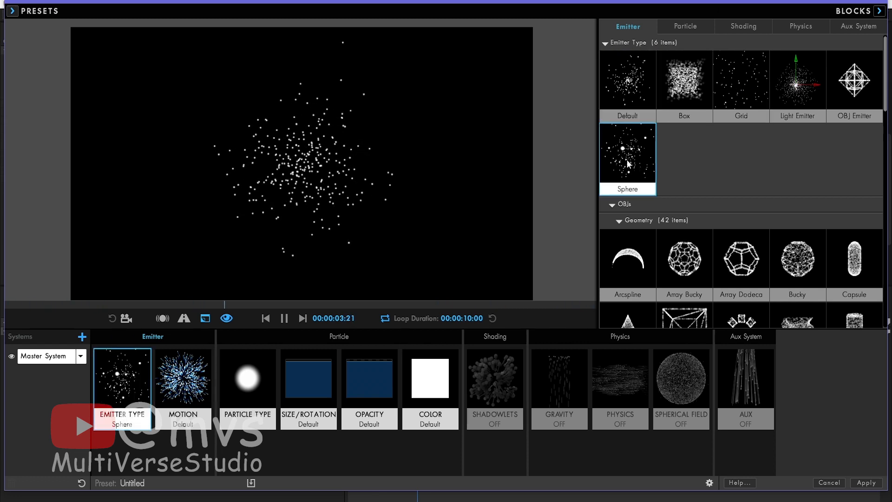
{"action": "left_click", "coordinate": [690, 92]}
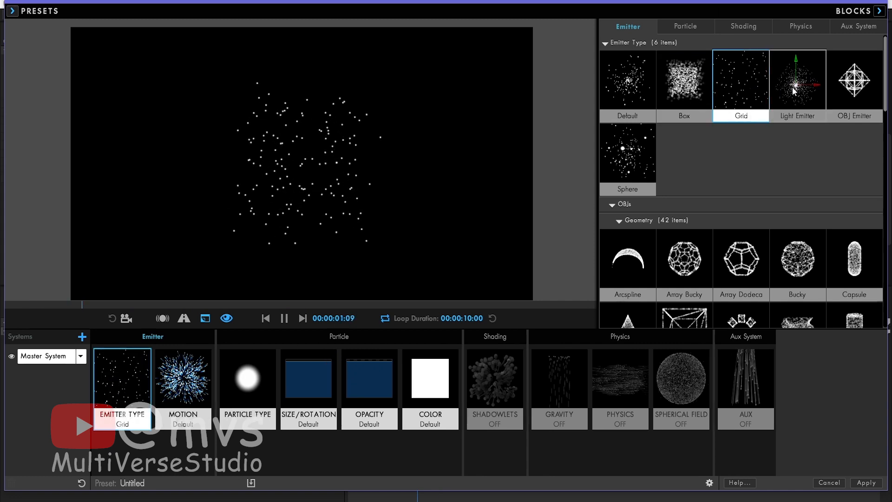
{"action": "left_click", "coordinate": [622, 190]}
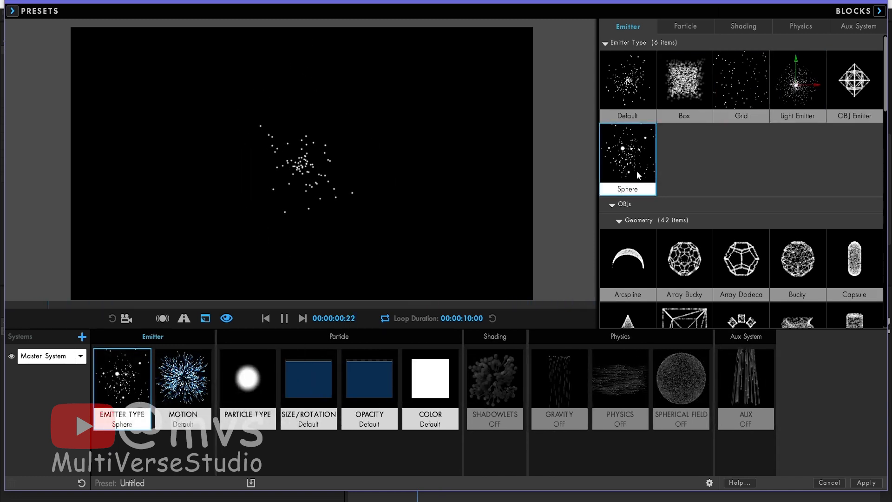
Step: Set the master system's emitter type to the Cylinder model from the OBJ Geometry collection
{"action": "scroll", "coordinate": [653, 241], "scroll_direction": "down", "scroll_amount": 3}
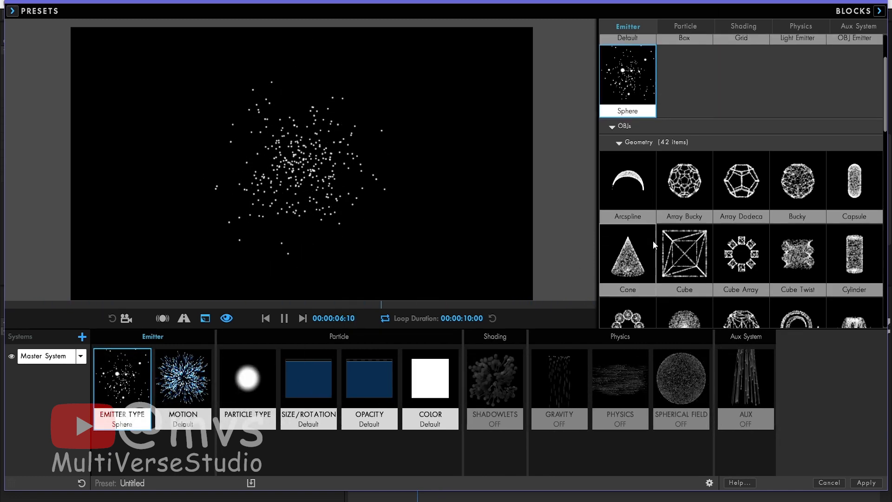
{"action": "left_click", "coordinate": [620, 145]}
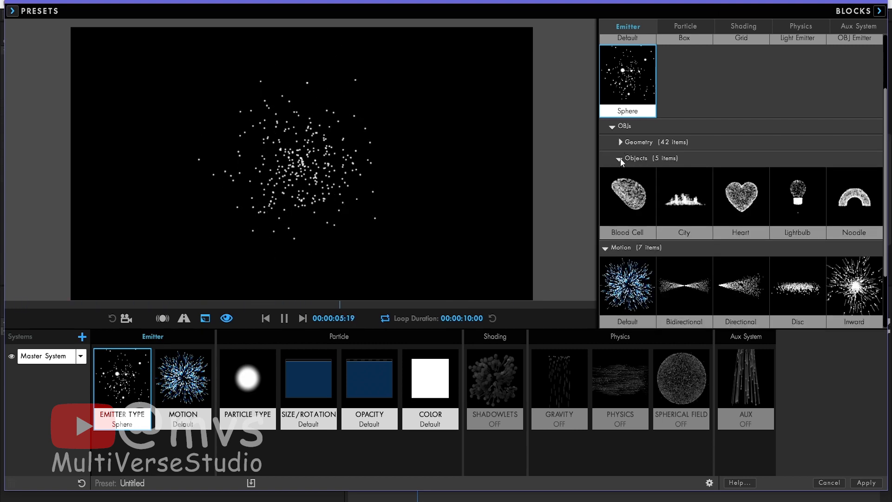
{"action": "left_click", "coordinate": [620, 158]}
{"action": "left_click", "coordinate": [631, 173]}
{"action": "left_click", "coordinate": [618, 219]}
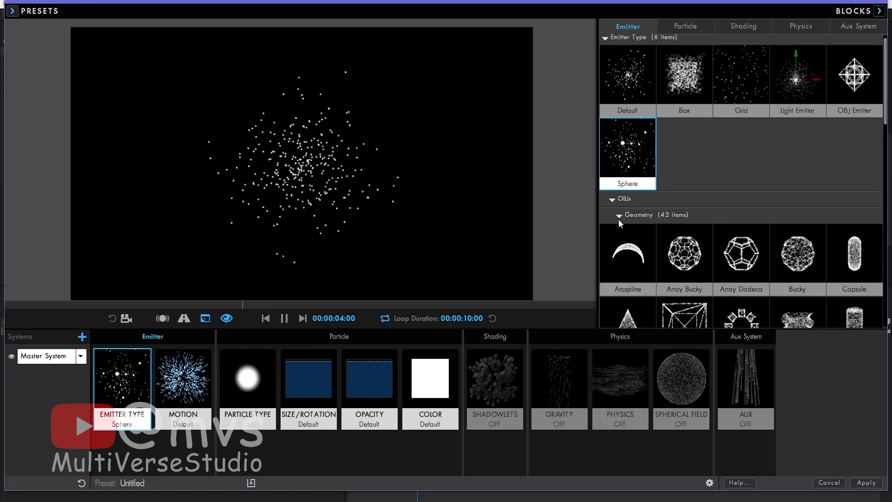
{"action": "scroll", "coordinate": [754, 227], "scroll_direction": "down", "scroll_amount": 3}
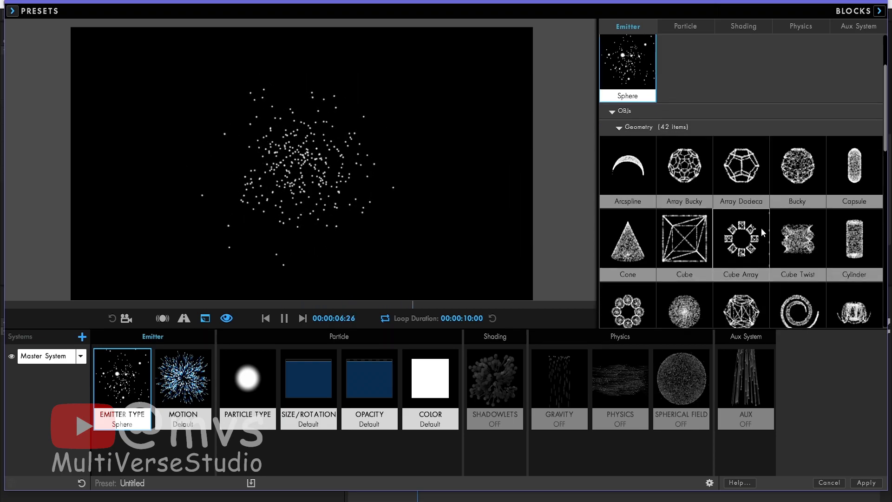
{"action": "left_click", "coordinate": [855, 239]}
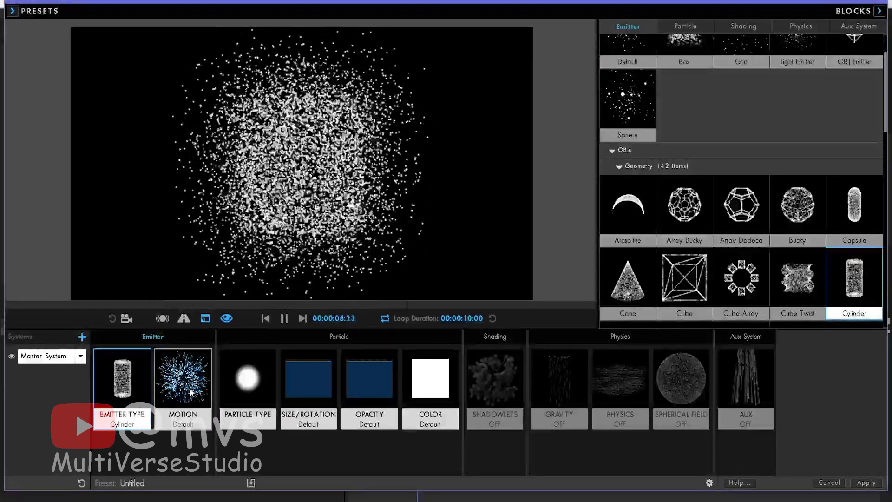
Step: Preview the Bidirectional, Directional, Disc, Inward and Zero Motion presets, and set the emitter's motion to Outward
{"action": "left_click", "coordinate": [190, 393]}
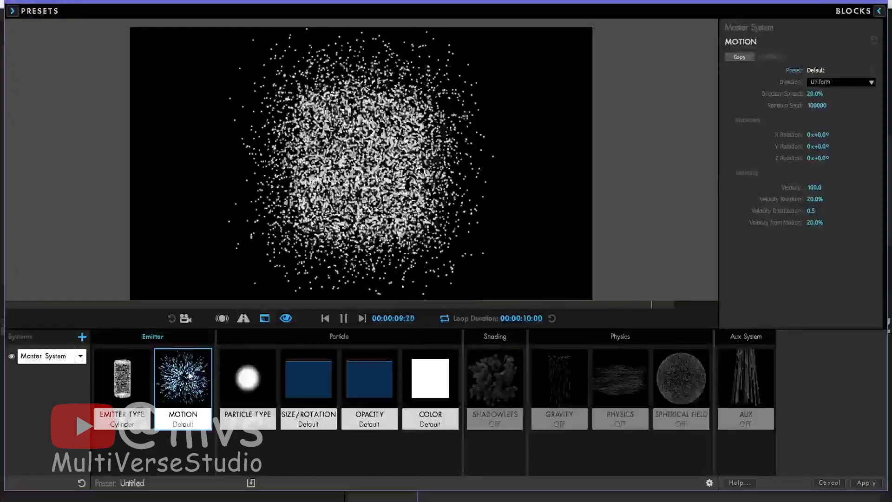
{"action": "left_click", "coordinate": [879, 11]}
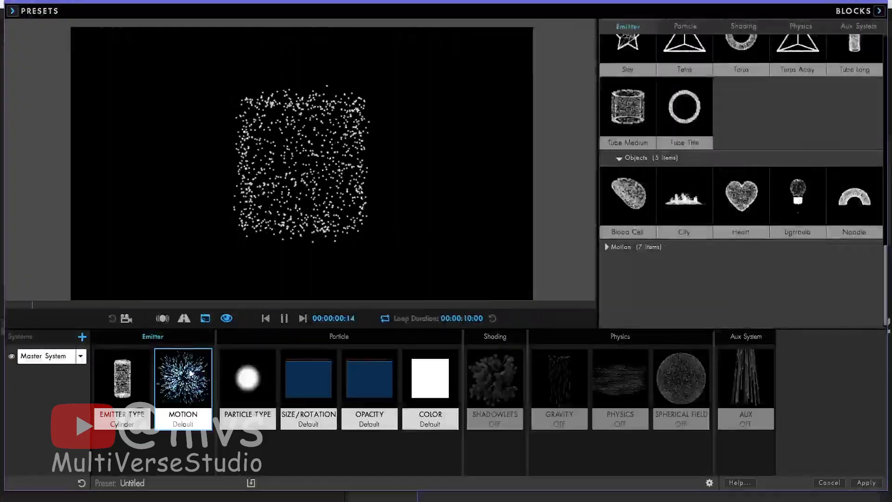
{"action": "left_click", "coordinate": [612, 247]}
{"action": "scroll", "coordinate": [616, 256], "scroll_direction": "down", "scroll_amount": 2}
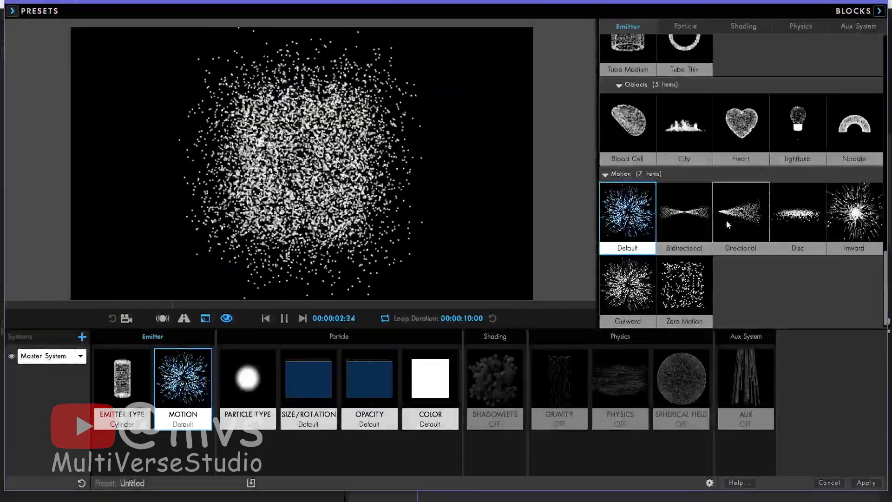
{"action": "left_click", "coordinate": [684, 215]}
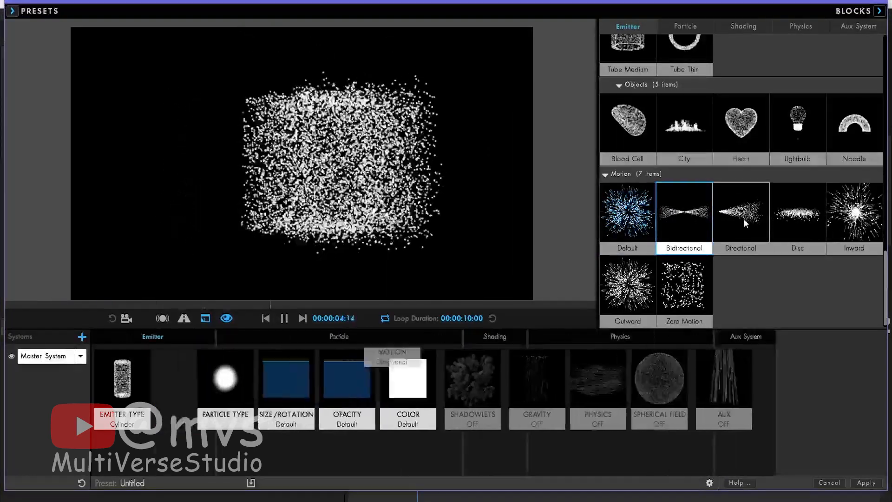
{"action": "left_click", "coordinate": [743, 219]}
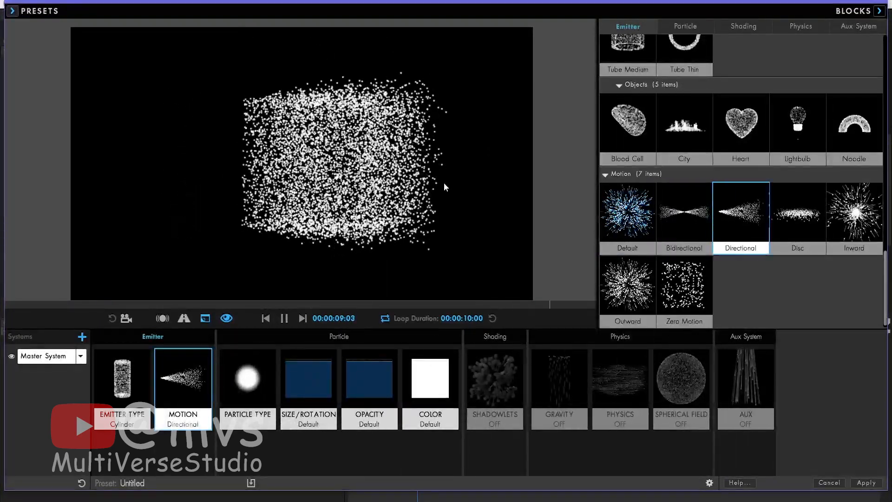
{"action": "left_click", "coordinate": [799, 221]}
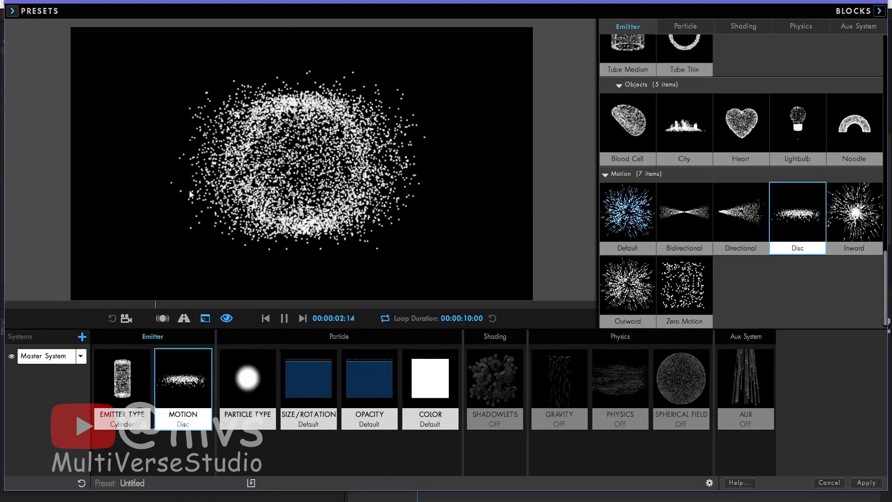
{"action": "left_click", "coordinate": [835, 218]}
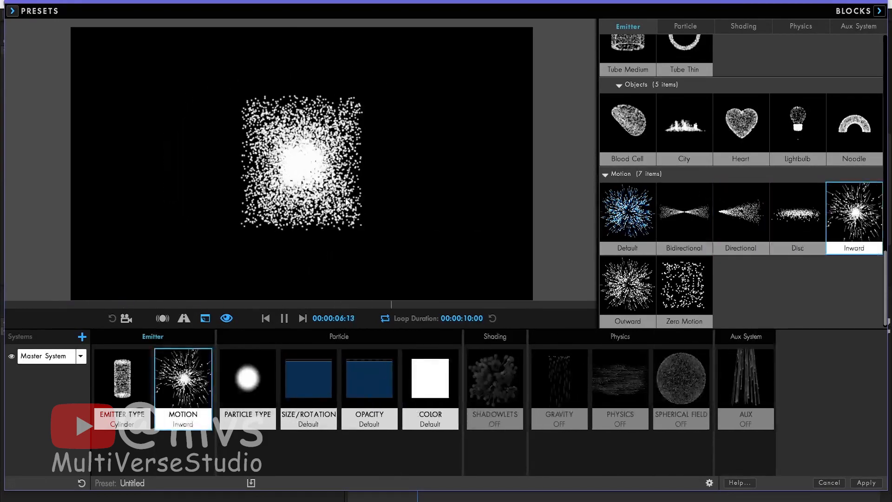
{"action": "left_click", "coordinate": [627, 286]}
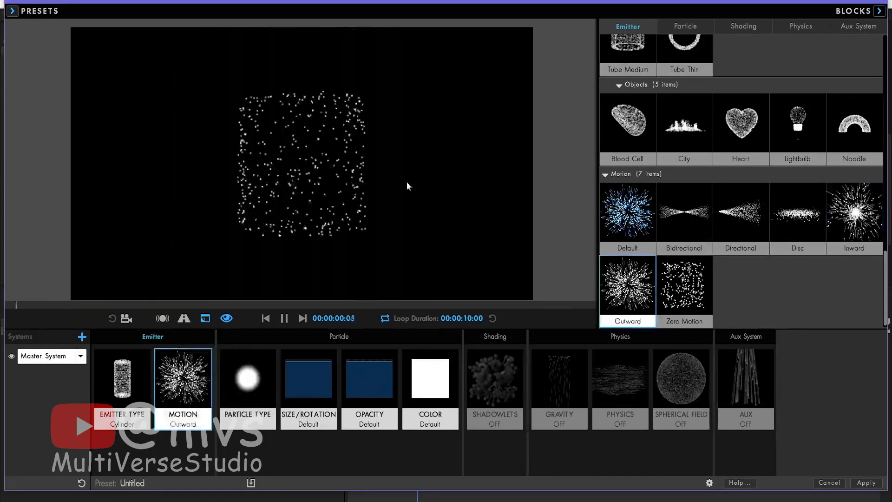
{"action": "left_click", "coordinate": [679, 282]}
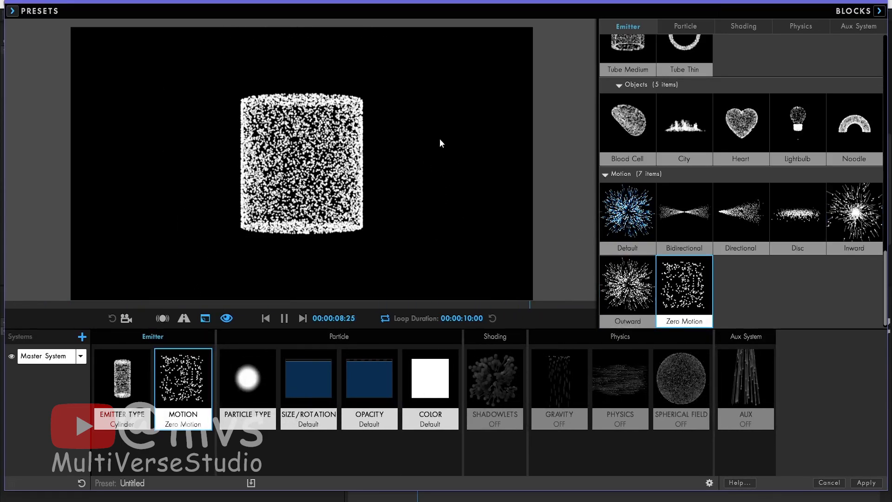
{"action": "left_click", "coordinate": [623, 288]}
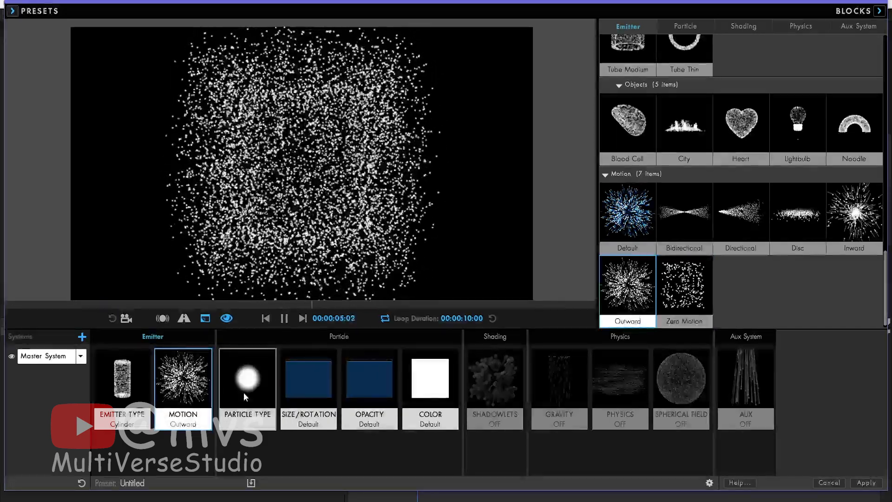
Step: Set the particle type to the Cell 1 sprite from the Organic Matter collection
{"action": "left_click", "coordinate": [243, 393]}
{"action": "left_click", "coordinate": [244, 392]}
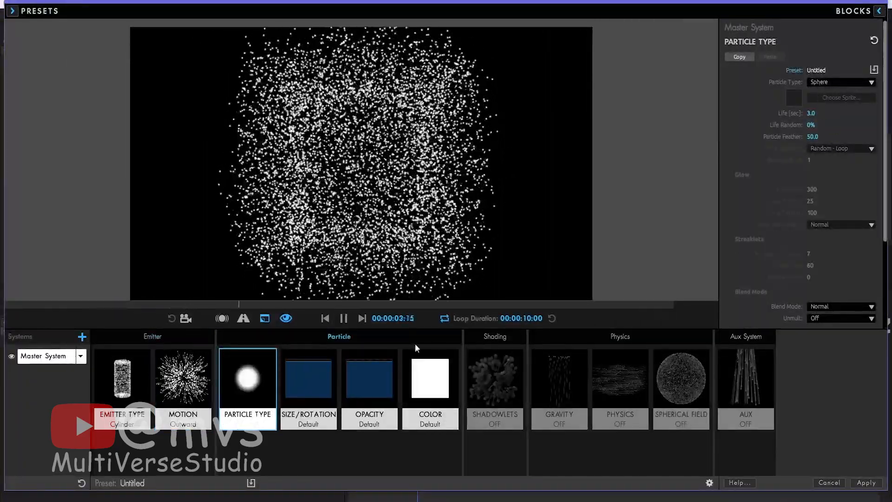
{"action": "left_click", "coordinate": [247, 387]}
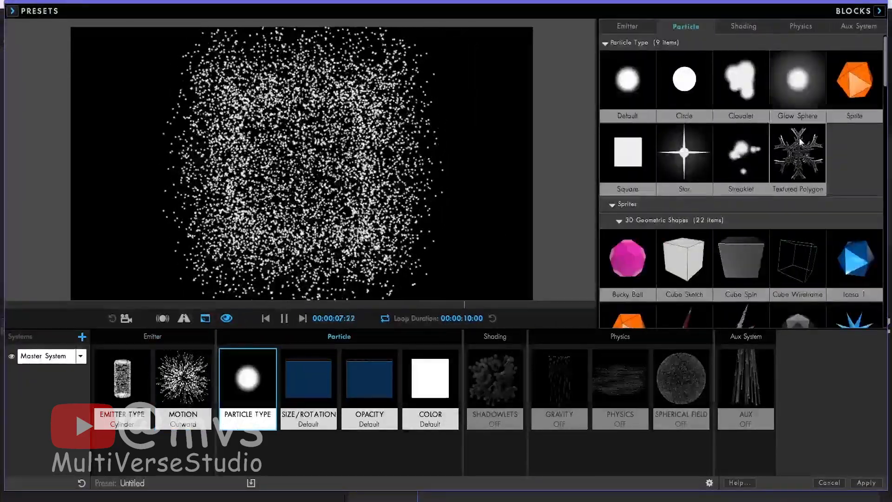
{"action": "scroll", "coordinate": [760, 194], "scroll_direction": "down", "scroll_amount": 5}
{"action": "scroll", "coordinate": [778, 267], "scroll_direction": "down", "scroll_amount": 5}
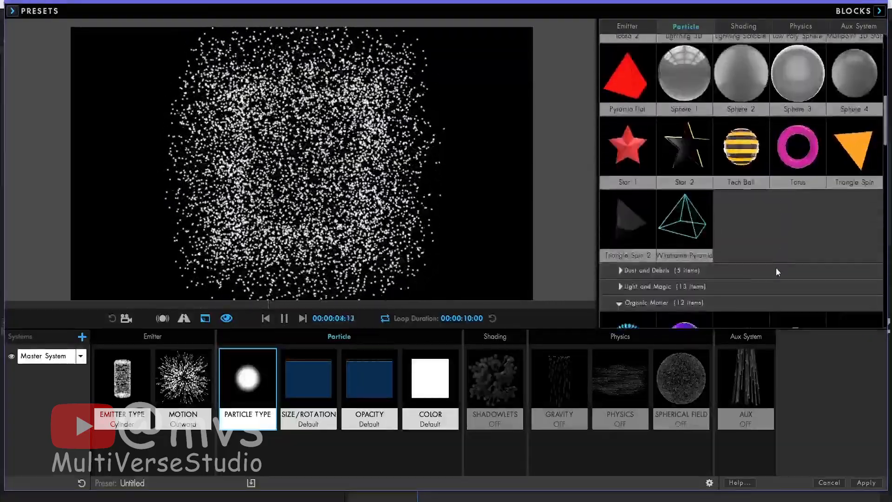
{"action": "scroll", "coordinate": [650, 197], "scroll_direction": "down", "scroll_amount": 3}
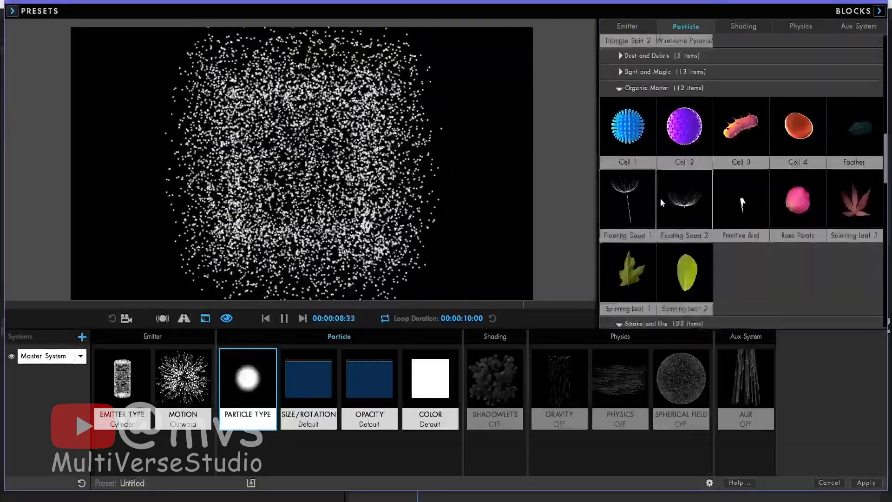
{"action": "left_click", "coordinate": [741, 93]}
{"action": "left_click", "coordinate": [626, 101]}
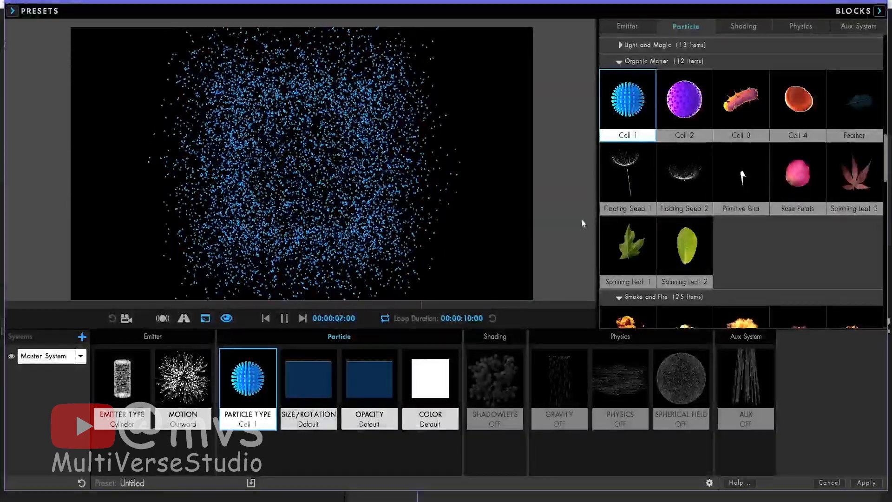
Step: Set the cylinder emitter's particles per second to 300
{"action": "double_click", "coordinate": [125, 366]}
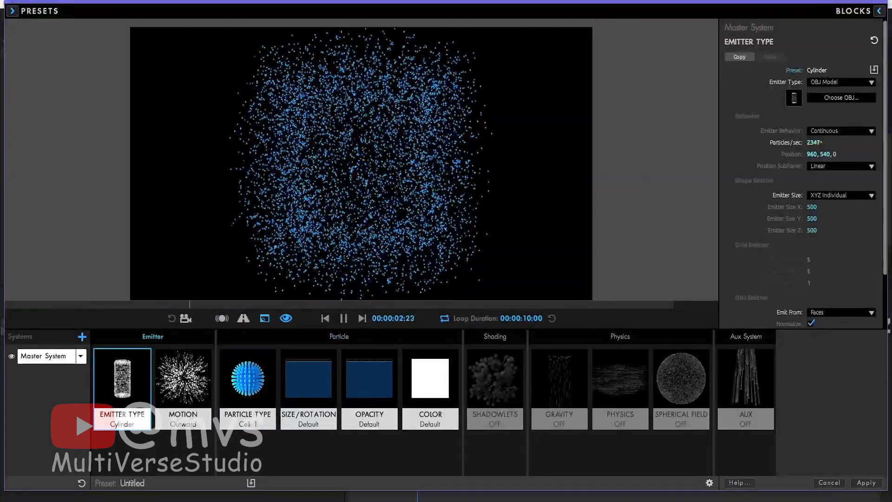
{"action": "left_click", "coordinate": [816, 143]}
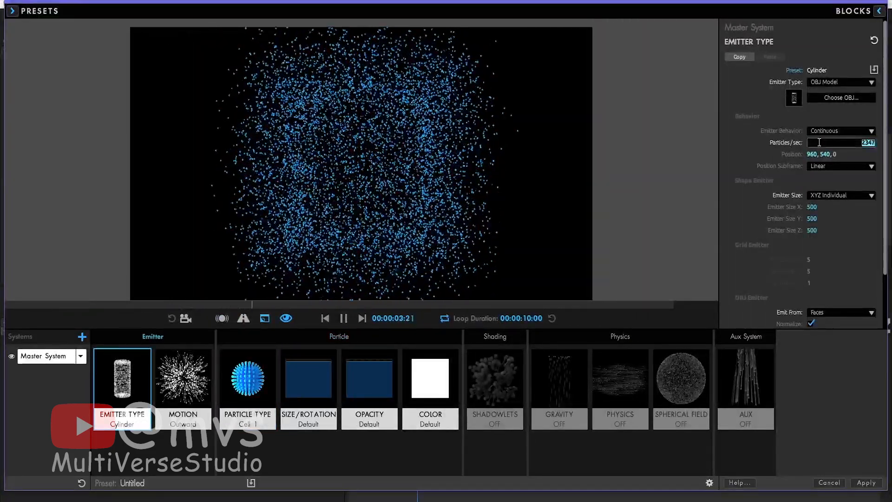
{"action": "type", "text": "300"}
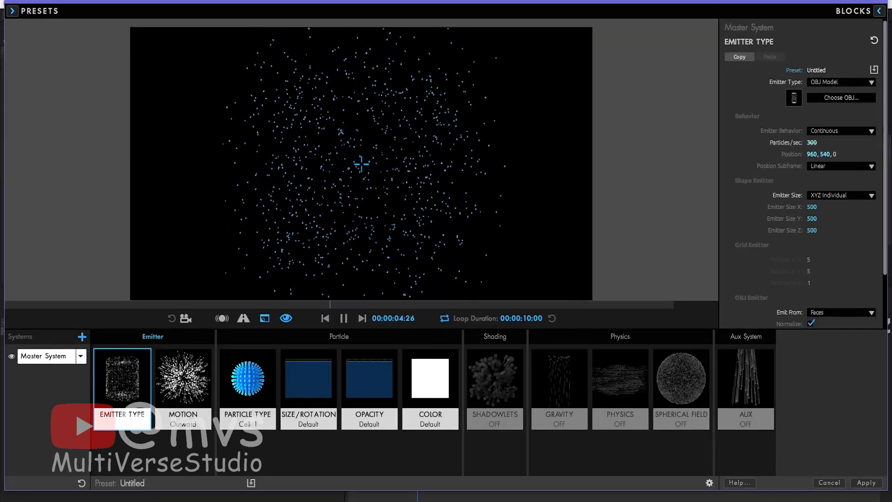
Step: Apply the Decrease...d Flicker preset to the particles' size and rotation, and Fade and Flicker to their opacity
{"action": "left_click", "coordinate": [308, 381]}
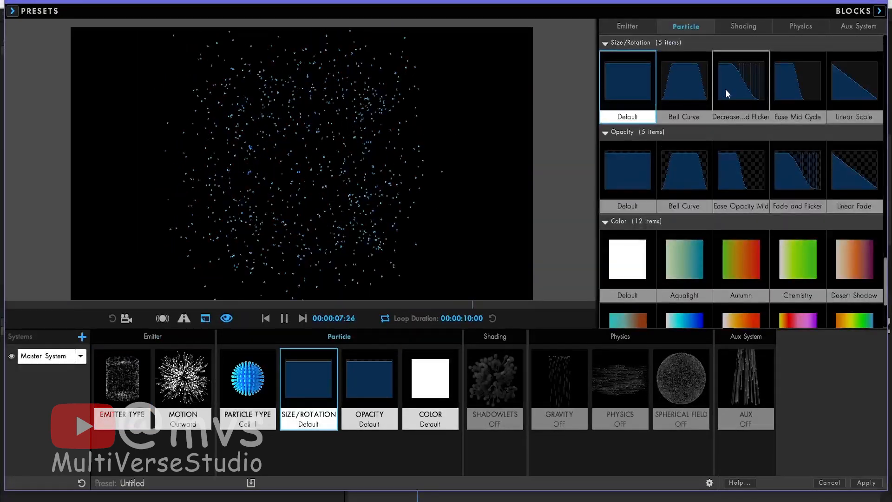
{"action": "left_click", "coordinate": [743, 85]}
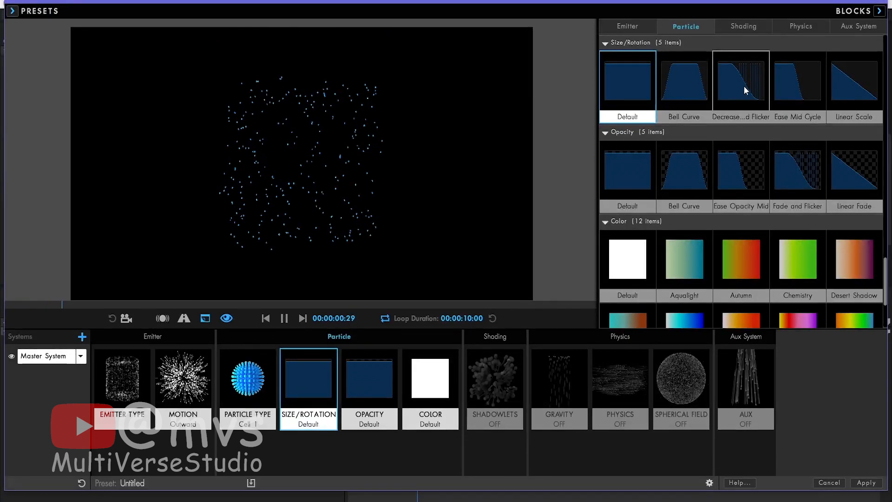
{"action": "left_click", "coordinate": [369, 379]}
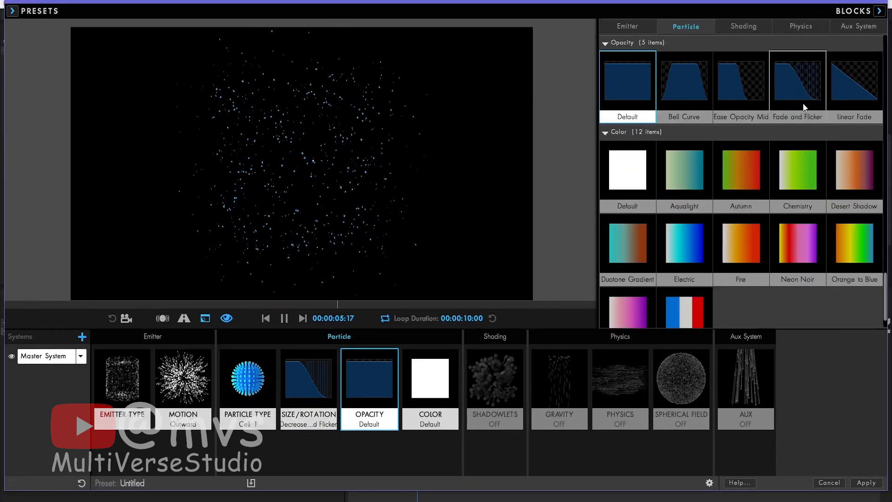
{"action": "left_click", "coordinate": [804, 76]}
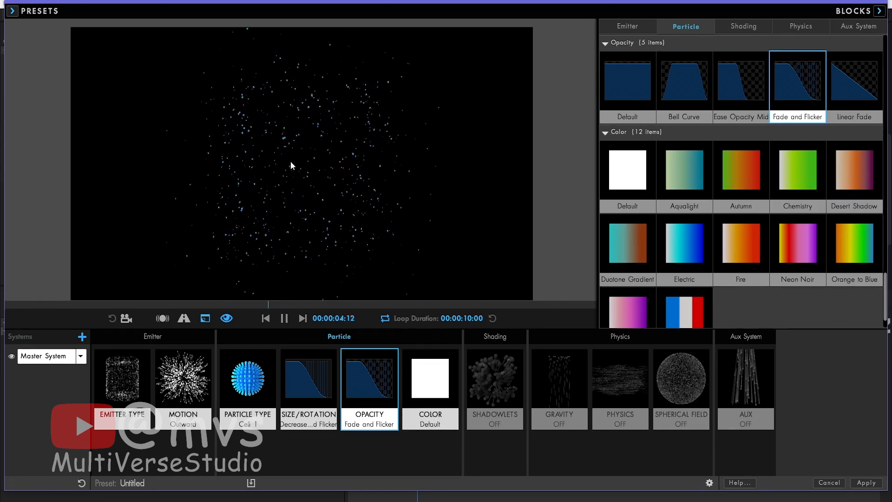
Step: Look at the Shadowlets shading presets, and apply the Heavy Gravity preset to the master system
{"action": "left_click", "coordinate": [504, 386]}
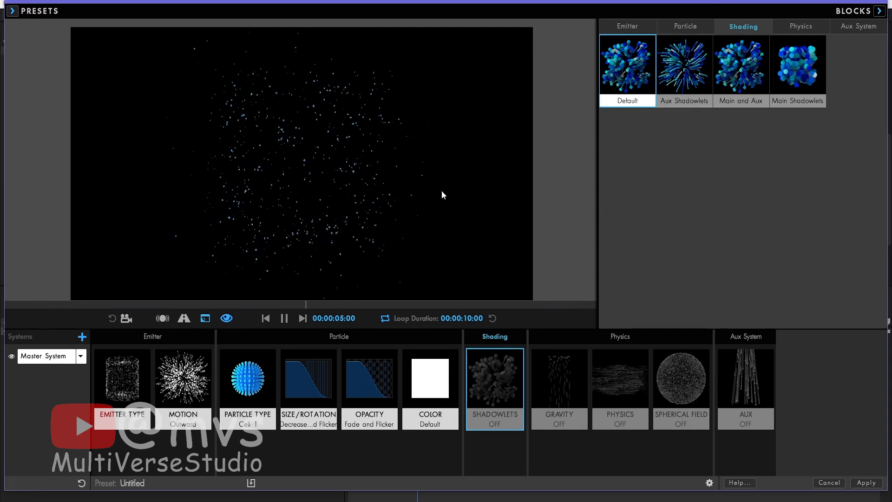
{"action": "left_click", "coordinate": [562, 390]}
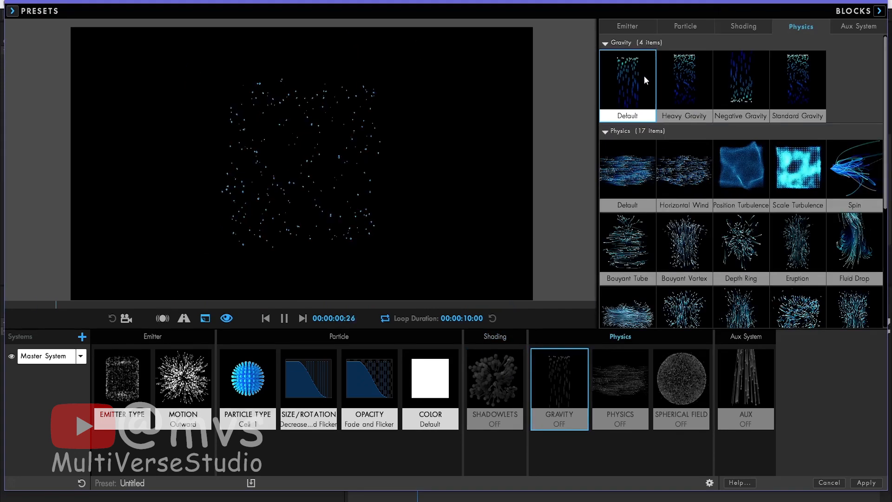
{"action": "left_click", "coordinate": [684, 82]}
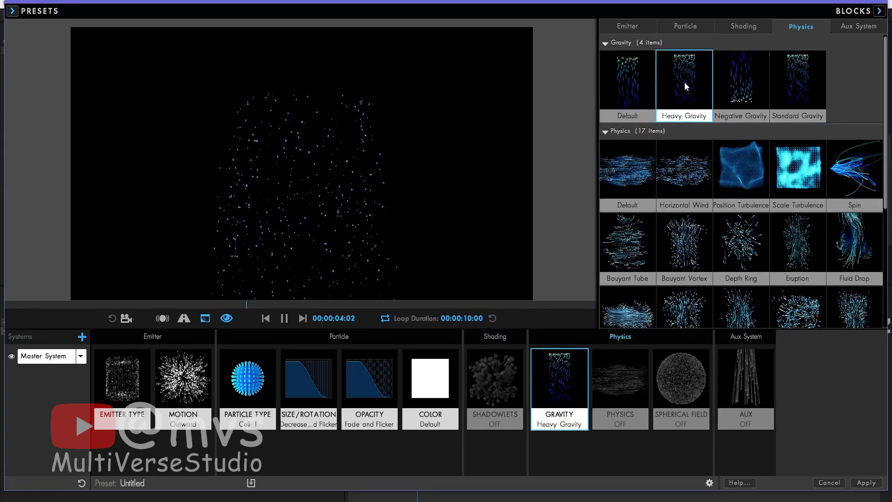
Step: Try the Negative Gravity and Standard Gravity presets on the master system, and return its gravity to Default
{"action": "left_click", "coordinate": [740, 82]}
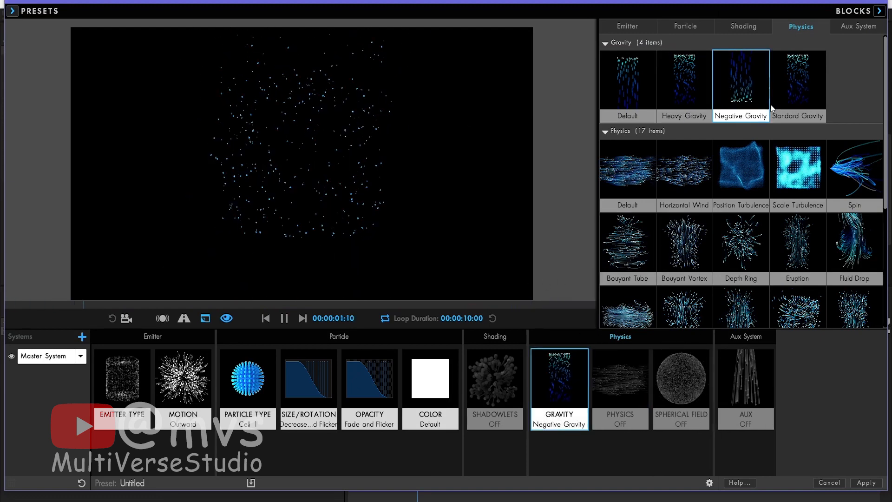
{"action": "left_click", "coordinate": [799, 87]}
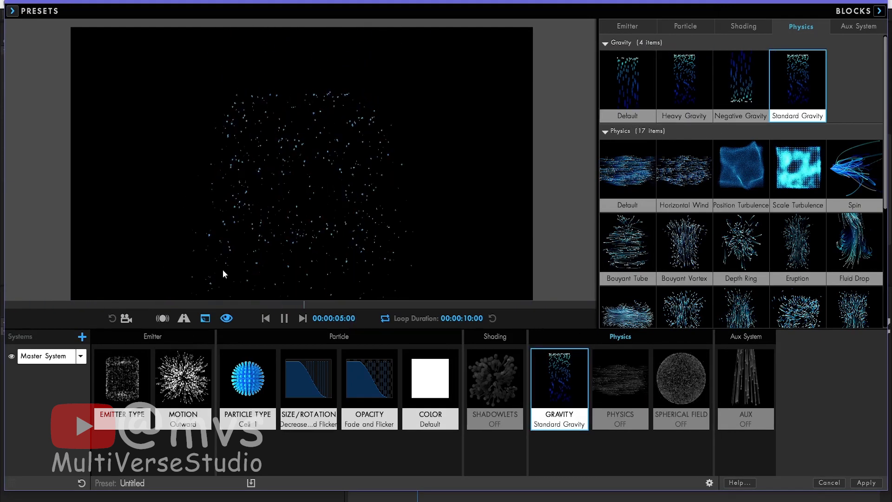
{"action": "left_click", "coordinate": [624, 78]}
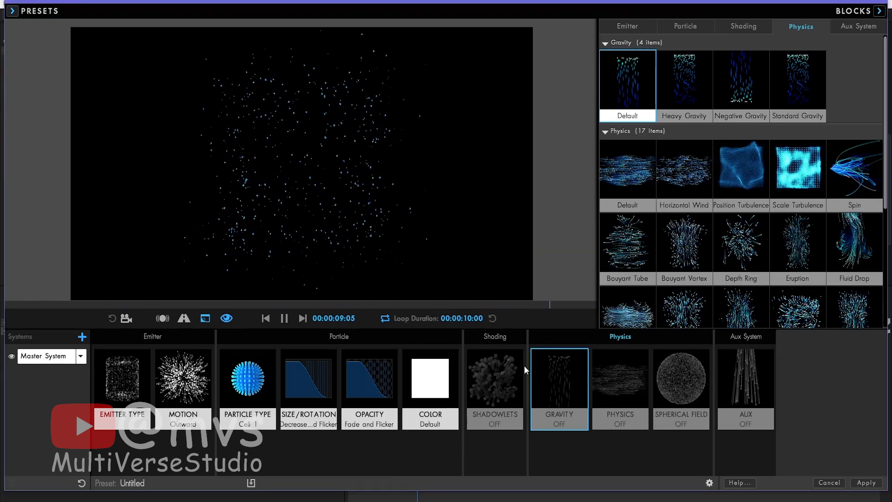
Step: Compare the Bouyant Tube and Tube Swirl physics presets, and apply Bouyant Tube to the master system
{"action": "left_click", "coordinate": [620, 393]}
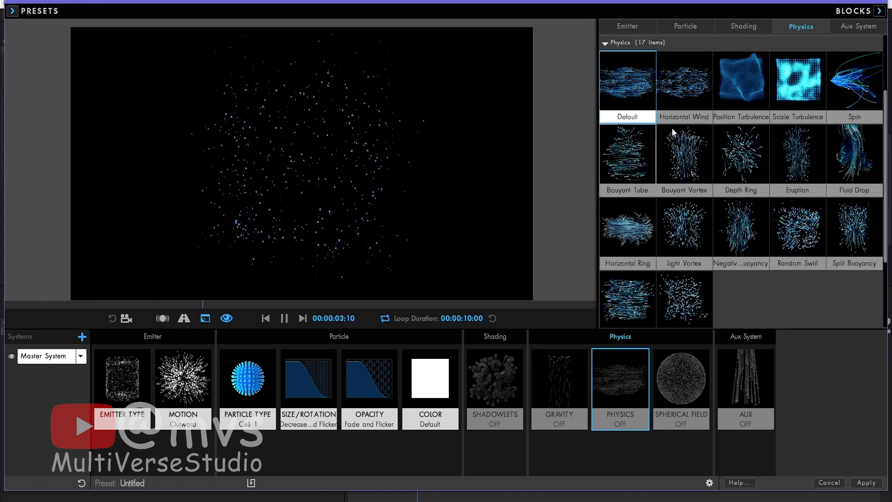
{"action": "left_click", "coordinate": [617, 164]}
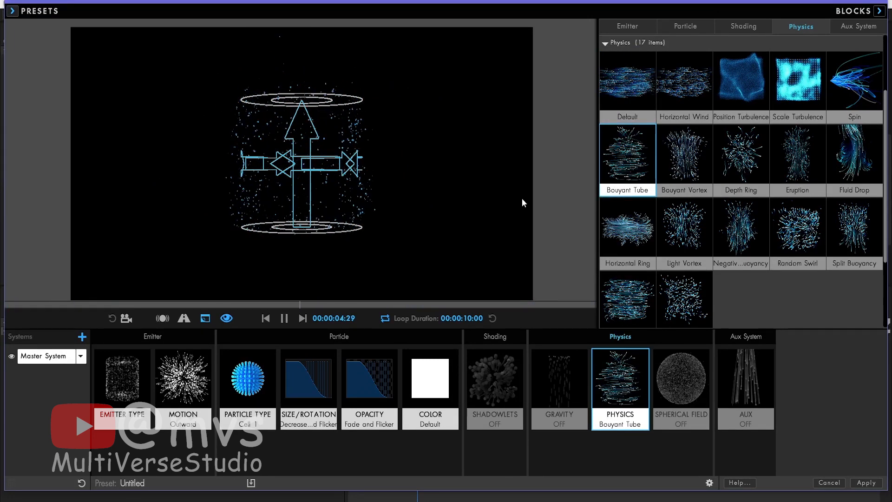
{"action": "scroll", "coordinate": [617, 280], "scroll_direction": "down", "scroll_amount": 1}
{"action": "left_click", "coordinate": [624, 280]}
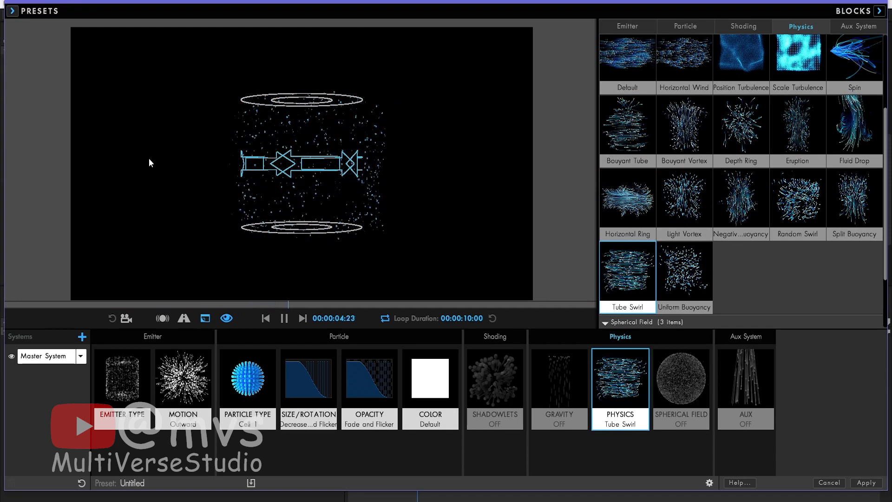
{"action": "left_click", "coordinate": [628, 136]}
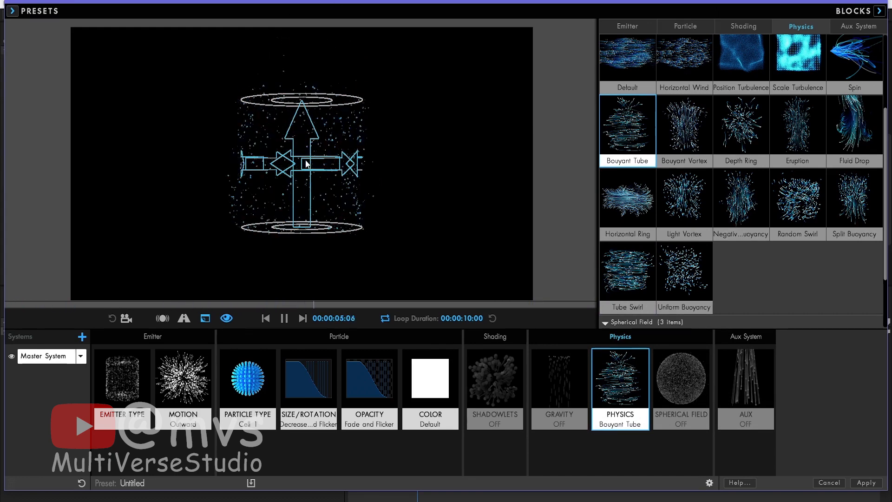
Step: Compare the Aux Trail, Scattered Trail and Default aux presets, and apply Aux Trail to the master system
{"action": "left_click", "coordinate": [748, 378]}
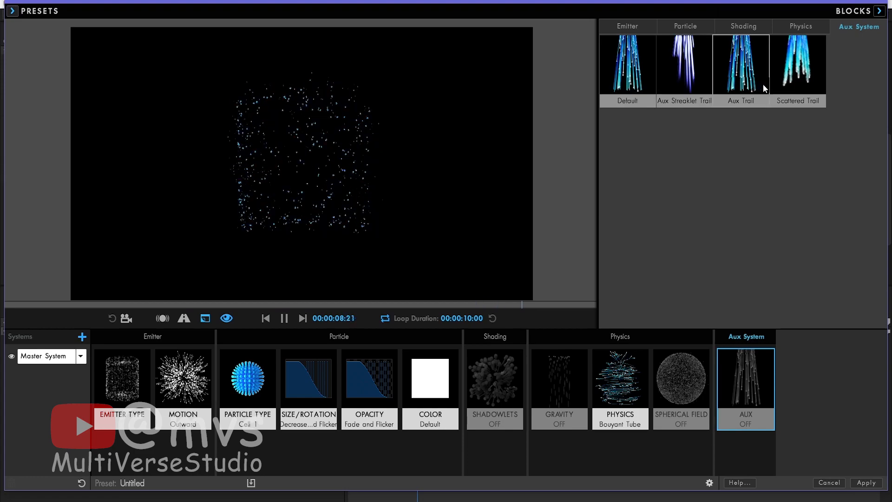
{"action": "left_click", "coordinate": [739, 74]}
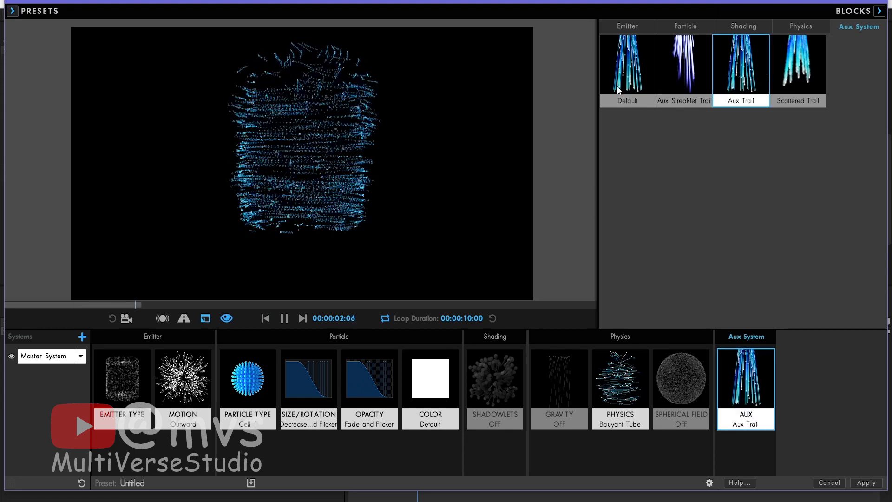
{"action": "left_click", "coordinate": [796, 81]}
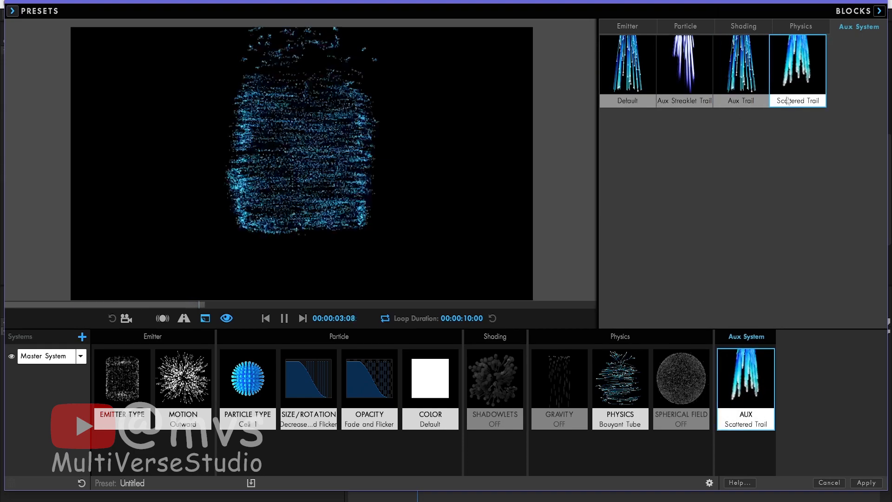
{"action": "left_click", "coordinate": [611, 74]}
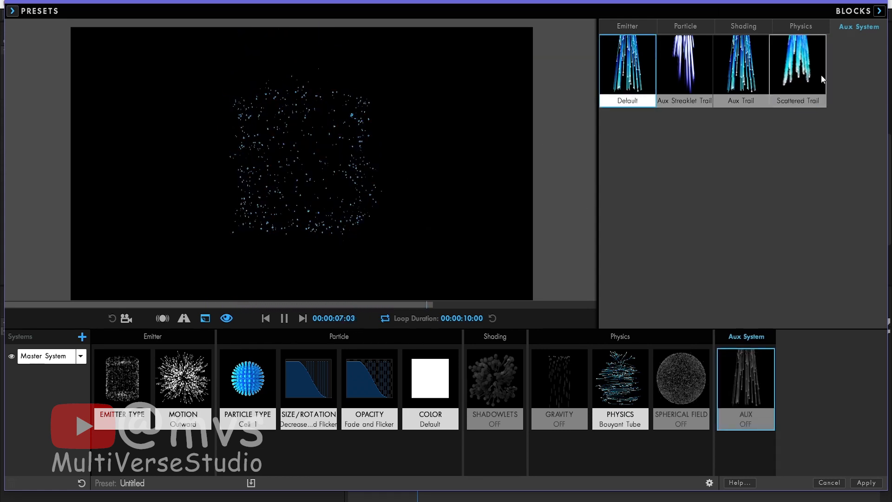
{"action": "key", "text": "Delete"}
{"action": "left_click", "coordinate": [744, 80]}
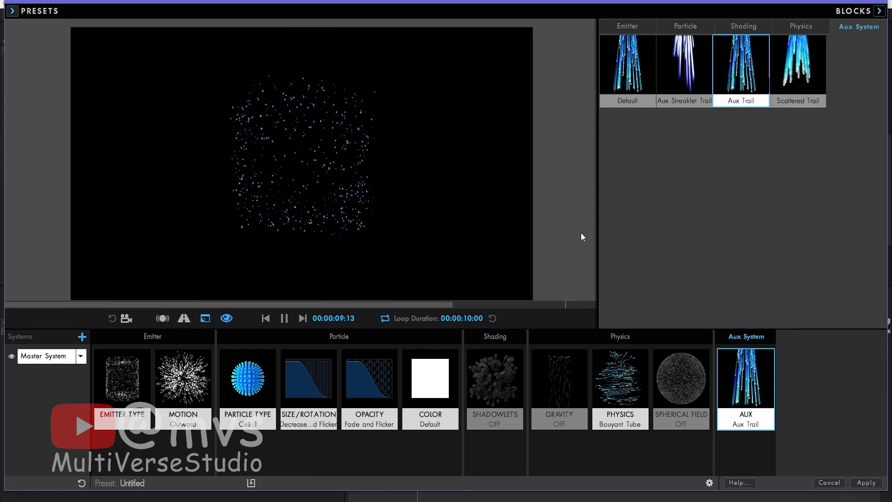
Step: Set the emitter's particles per second to 200 and apply the design to the Black Solid 1 layer
{"action": "left_click", "coordinate": [135, 395]}
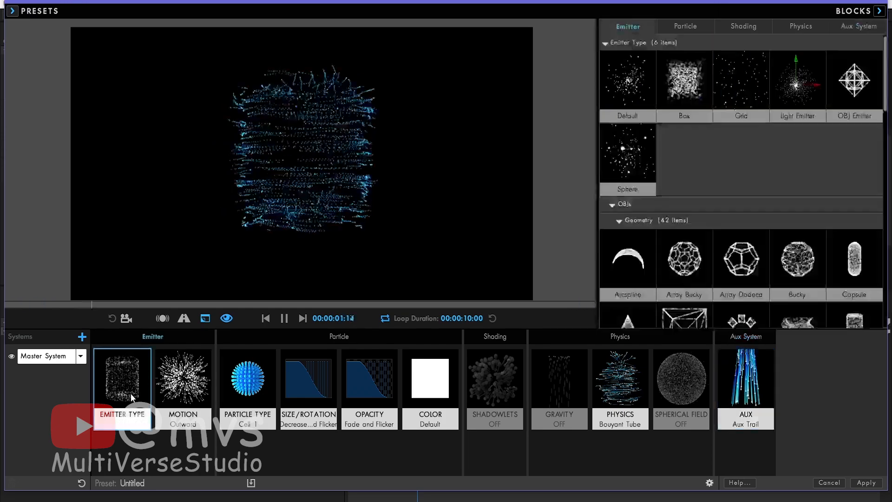
{"action": "left_click", "coordinate": [130, 393]}
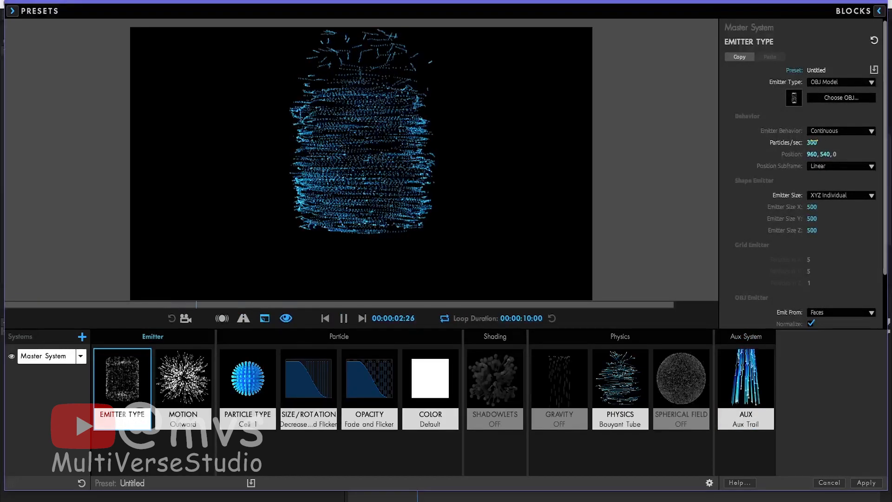
{"action": "left_click", "coordinate": [825, 141]}
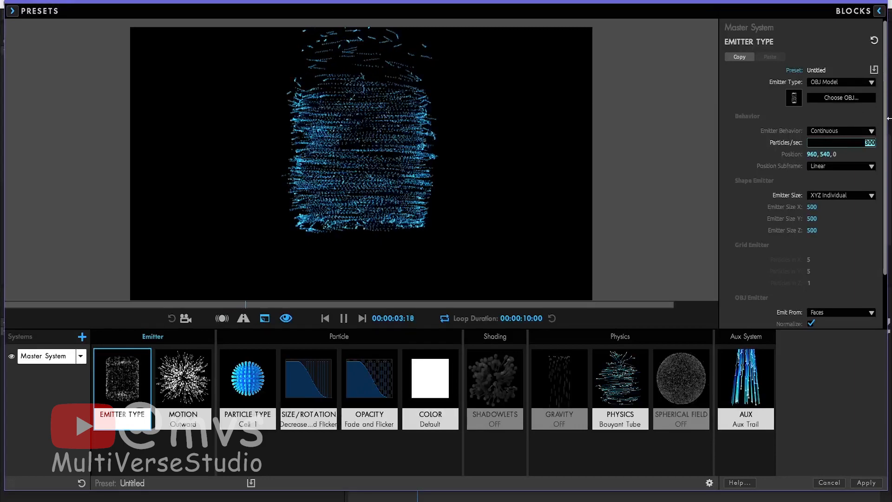
{"action": "type", "text": "200"}
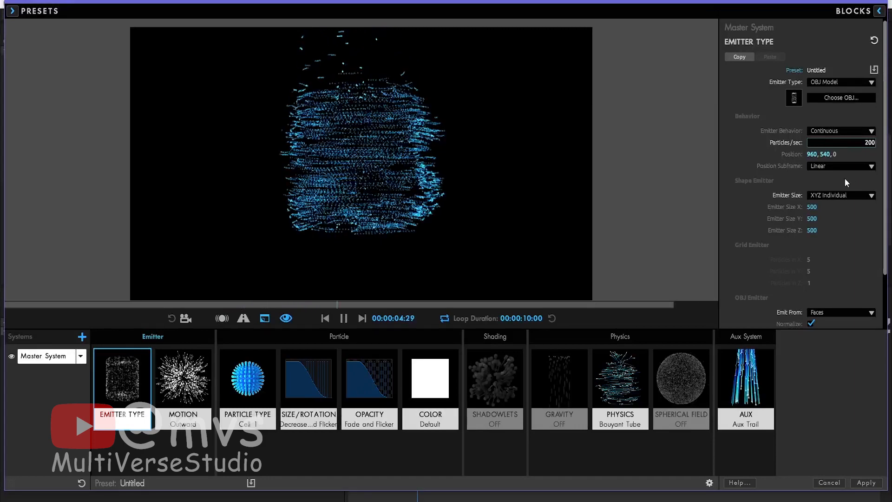
{"action": "key", "text": "Return"}
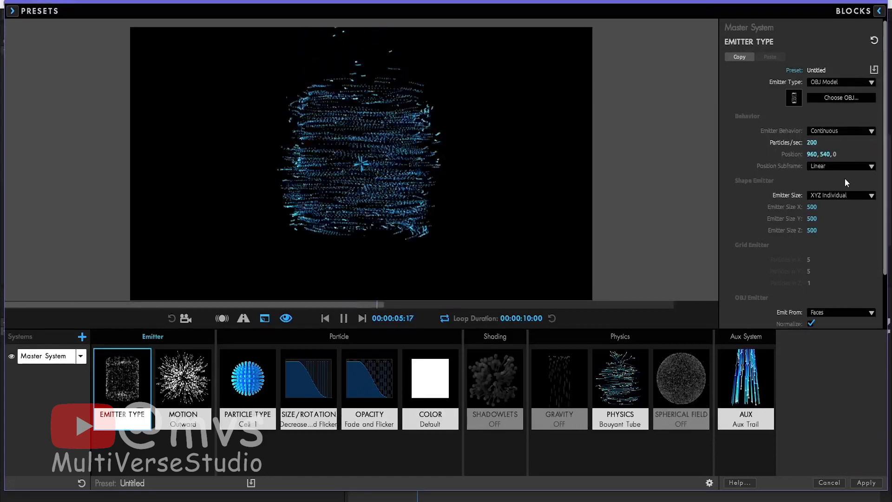
{"action": "left_click", "coordinate": [862, 483]}
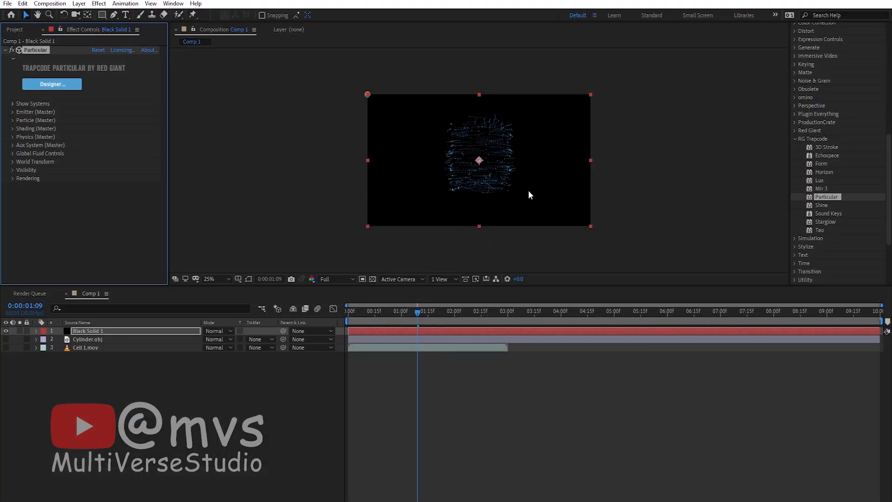
Step: Set the master emitter's Position Subframe to Exact (slow) and preview the particles up to 0:00:03:11
{"action": "left_click", "coordinate": [12, 105]}
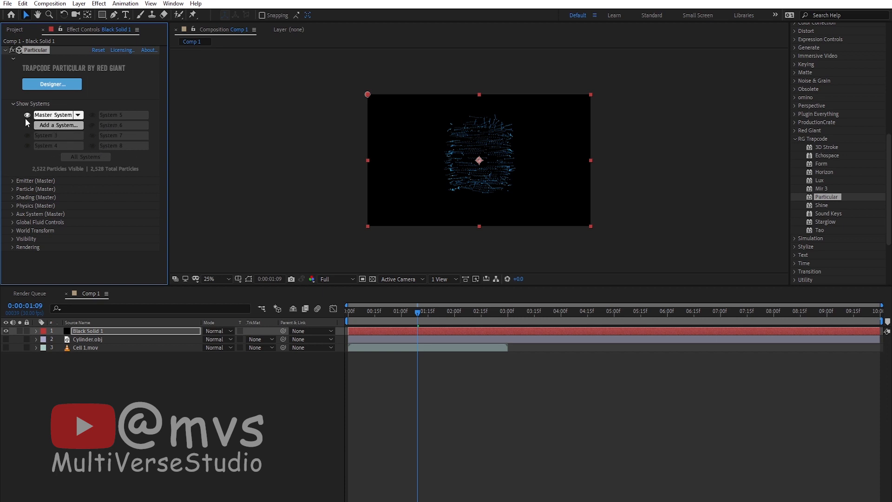
{"action": "left_click", "coordinate": [14, 105]}
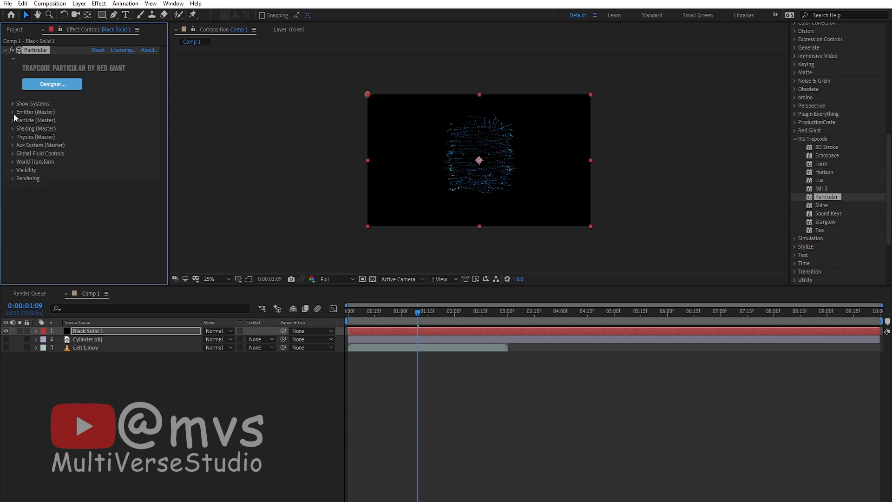
{"action": "left_click", "coordinate": [13, 112]}
{"action": "scroll", "coordinate": [52, 115], "scroll_direction": "down", "scroll_amount": 2}
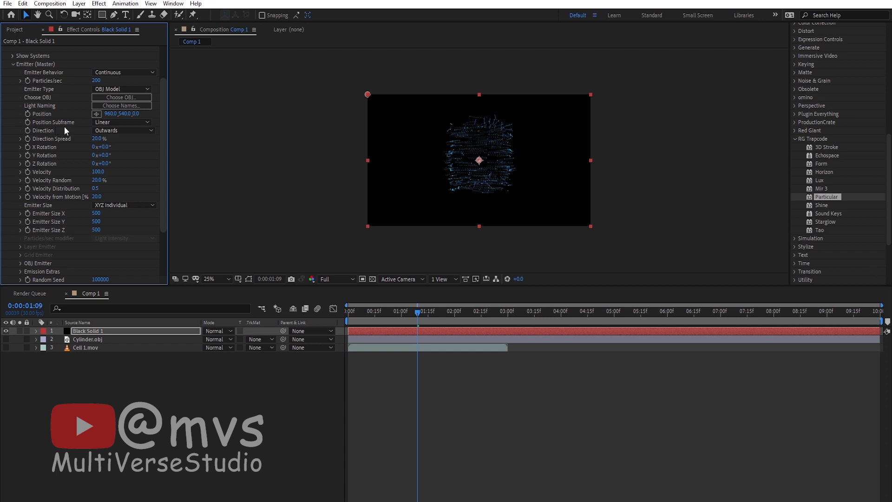
{"action": "left_click", "coordinate": [113, 122]}
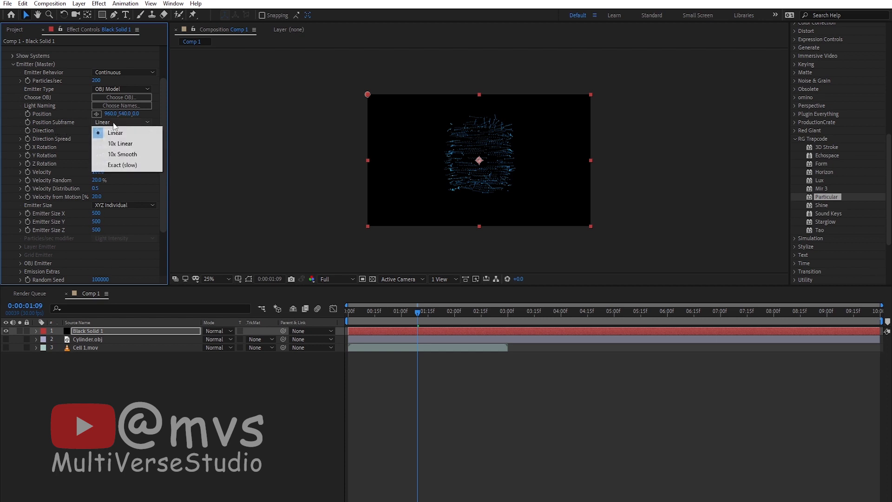
{"action": "left_click", "coordinate": [133, 166]}
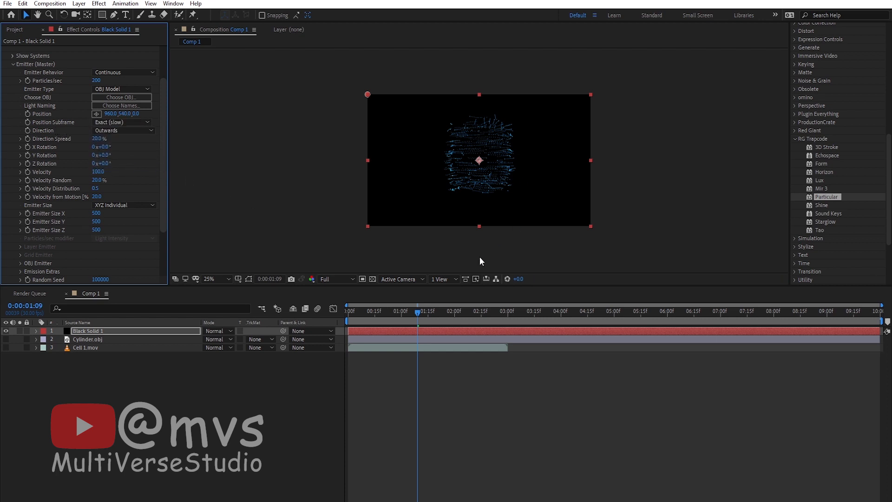
{"action": "left_click_drag", "start_coordinate": [423, 318], "coordinate": [527, 320]}
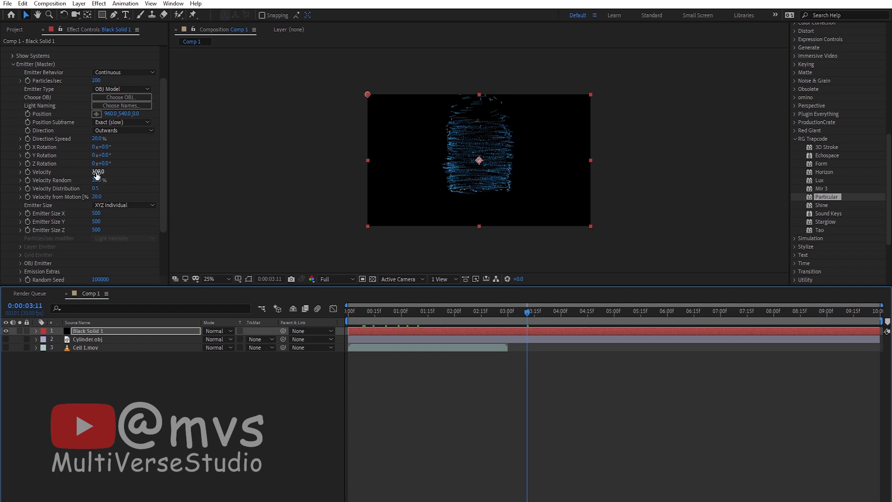
Step: Try a master emitter velocity of 320, preview it back to the start of the composition, and restore the velocity to 100
{"action": "left_click_drag", "start_coordinate": [98, 171], "coordinate": [106, 172]}
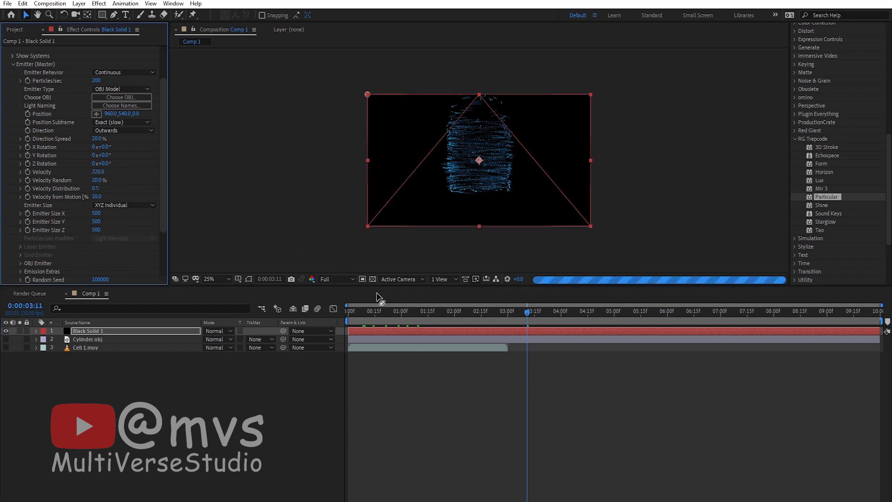
{"action": "left_click_drag", "start_coordinate": [517, 318], "coordinate": [360, 324]}
{"action": "left_click", "coordinate": [97, 172]}
{"action": "type", "text": "1"}
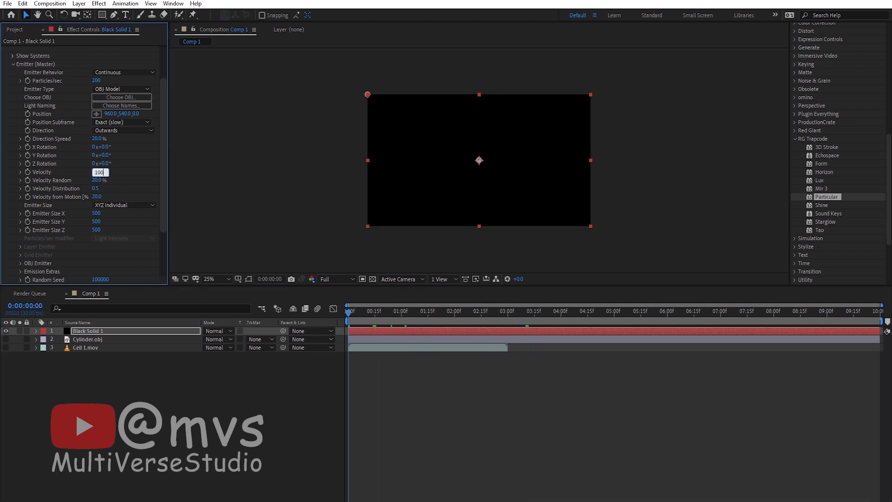
{"action": "type", "text": "00"}
{"action": "key", "text": "Return"}
{"action": "left_click", "coordinate": [13, 65]}
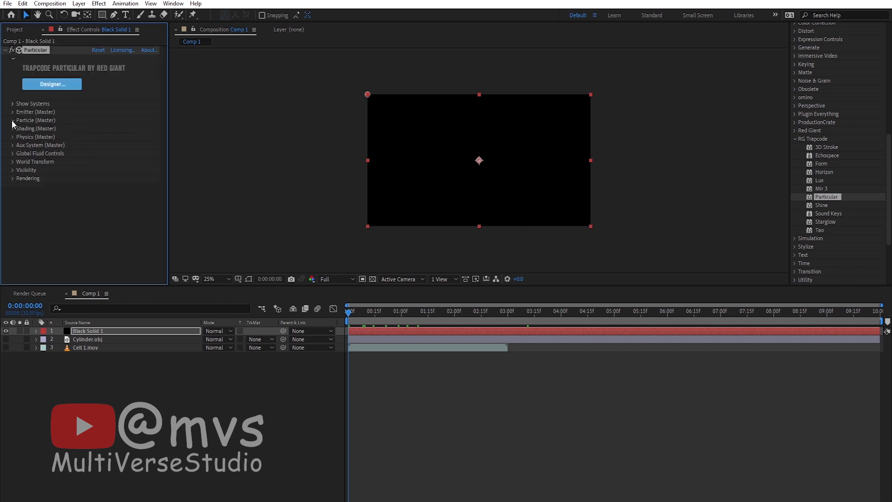
Step: Set the master particle size to 6 and preview the particles up to 0:00:01:11
{"action": "left_click", "coordinate": [13, 120]}
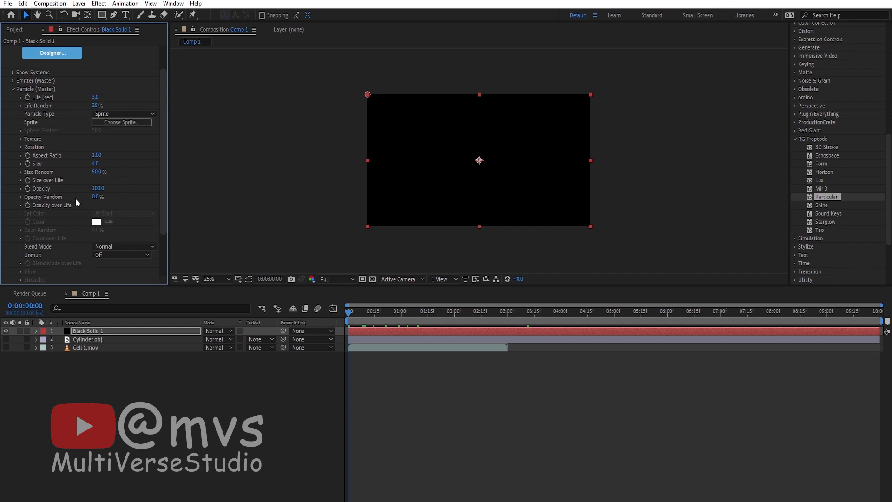
{"action": "left_click", "coordinate": [100, 166]}
{"action": "type", "text": "6"}
{"action": "left_click", "coordinate": [196, 382]}
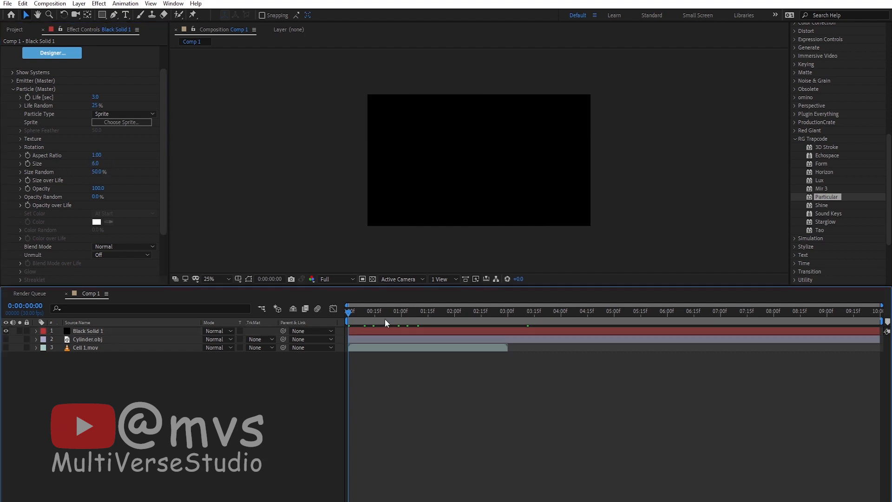
{"action": "left_click_drag", "start_coordinate": [362, 316], "coordinate": [421, 307]}
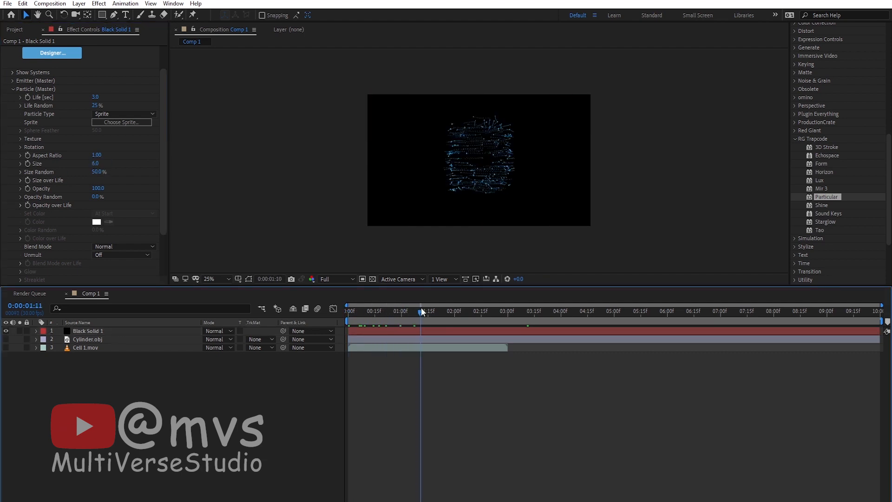
Step: Set the master aux system's particle size to 2 and check the trails up close at 0:00:03:12
{"action": "scroll", "coordinate": [54, 198], "scroll_direction": "down", "scroll_amount": 3}
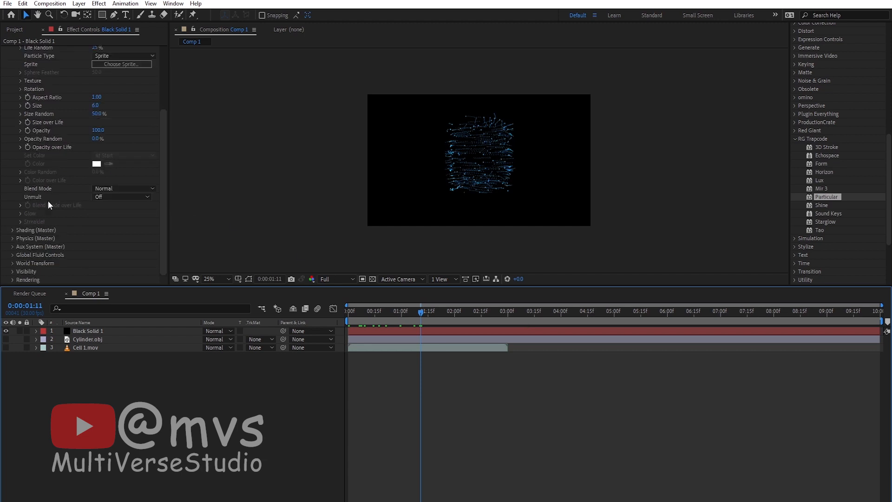
{"action": "left_click", "coordinate": [13, 247]}
{"action": "scroll", "coordinate": [13, 247], "scroll_direction": "down", "scroll_amount": 10}
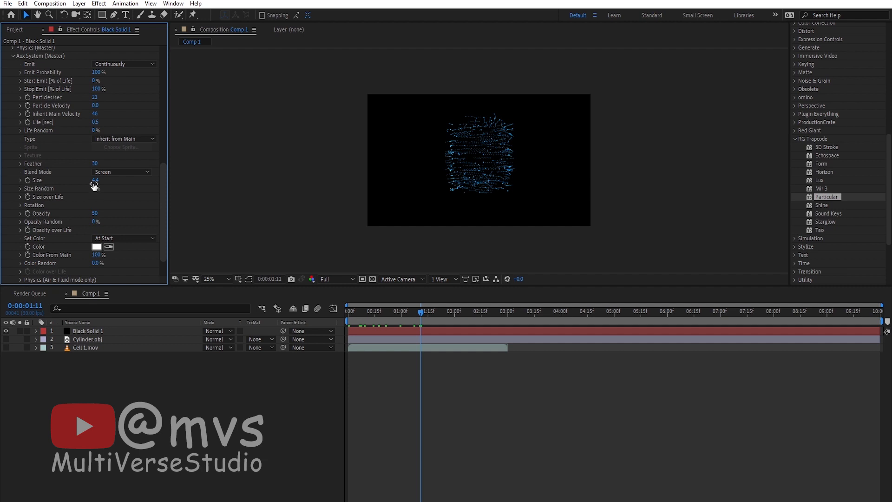
{"action": "left_click", "coordinate": [94, 180]}
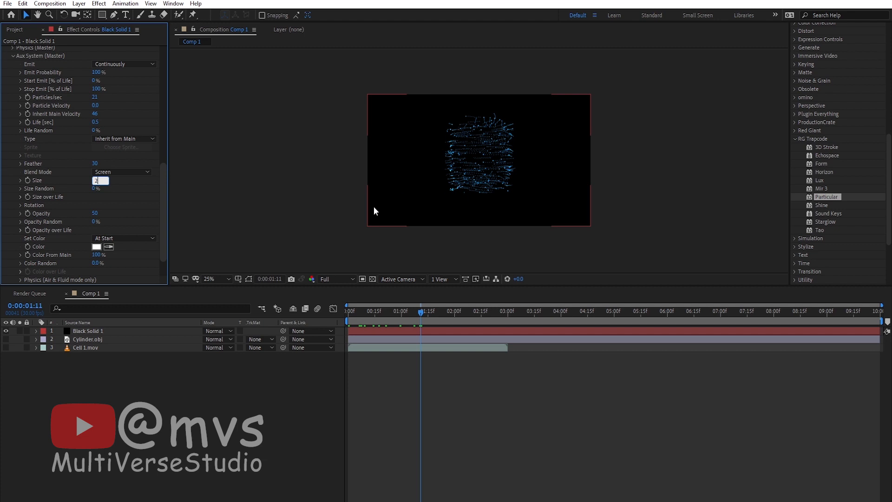
{"action": "left_click", "coordinate": [303, 397]}
{"action": "scroll", "coordinate": [461, 136], "scroll_direction": "up", "scroll_amount": 3}
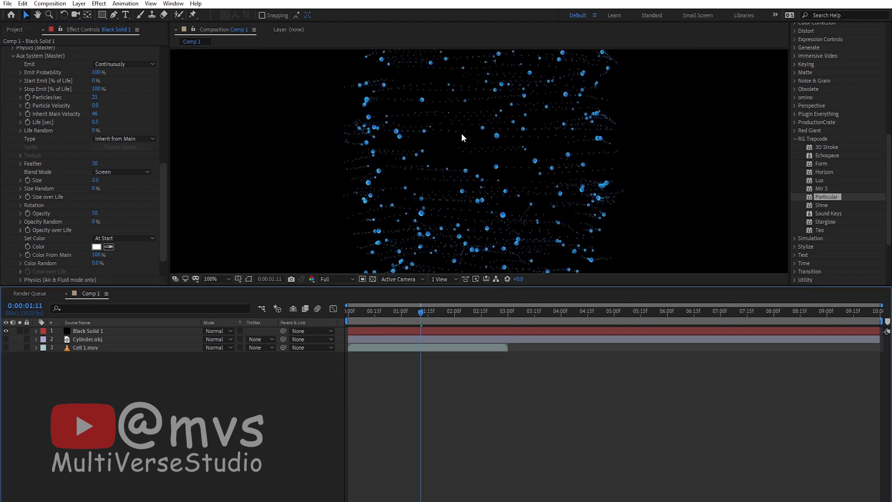
{"action": "scroll", "coordinate": [462, 133], "scroll_direction": "down", "scroll_amount": 4}
{"action": "left_click_drag", "start_coordinate": [421, 312], "coordinate": [528, 309]}
{"action": "scroll", "coordinate": [352, 125], "scroll_direction": "up", "scroll_amount": 4}
{"action": "scroll", "coordinate": [353, 125], "scroll_direction": "down", "scroll_amount": 2}
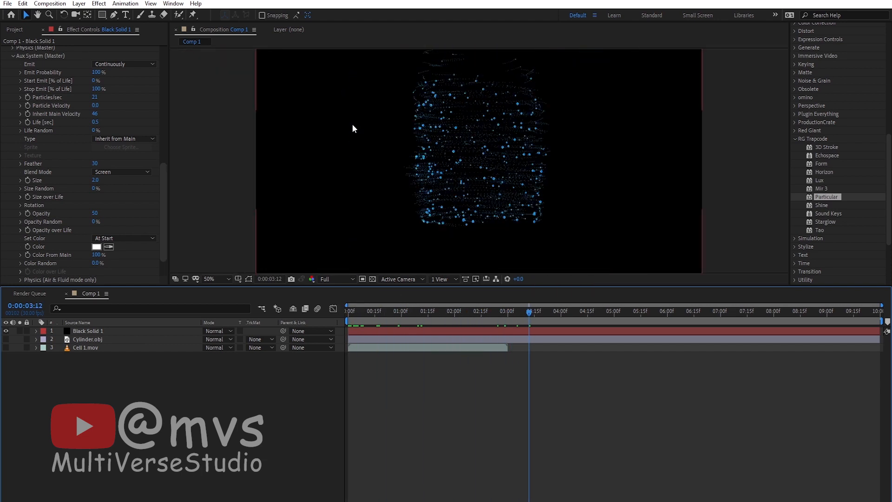
Step: Lower the master emitter by setting its Y position to 688 and preview the particles up to 0:00:09:04
{"action": "scroll", "coordinate": [352, 124], "scroll_direction": "down", "scroll_amount": 1}
{"action": "scroll", "coordinate": [152, 100], "scroll_direction": "up", "scroll_amount": 5}
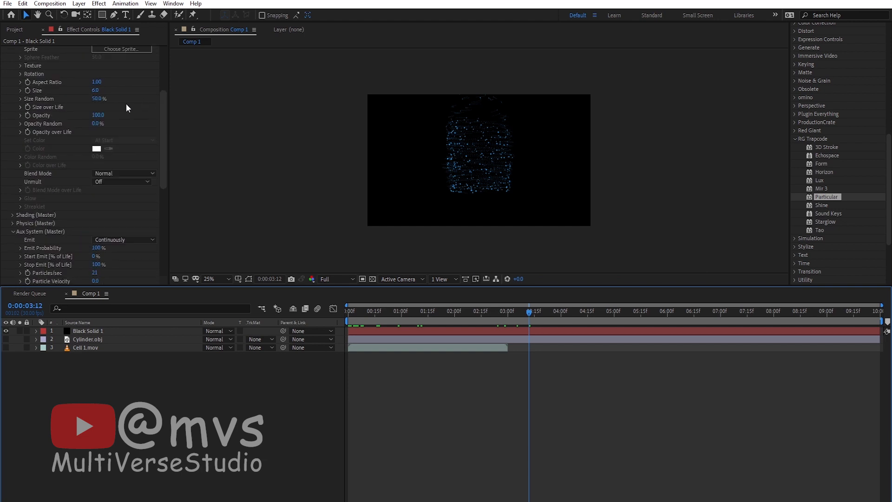
{"action": "scroll", "coordinate": [34, 115], "scroll_direction": "up", "scroll_amount": 4}
{"action": "left_click", "coordinate": [11, 113]}
{"action": "scroll", "coordinate": [16, 79], "scroll_direction": "down", "scroll_amount": 2}
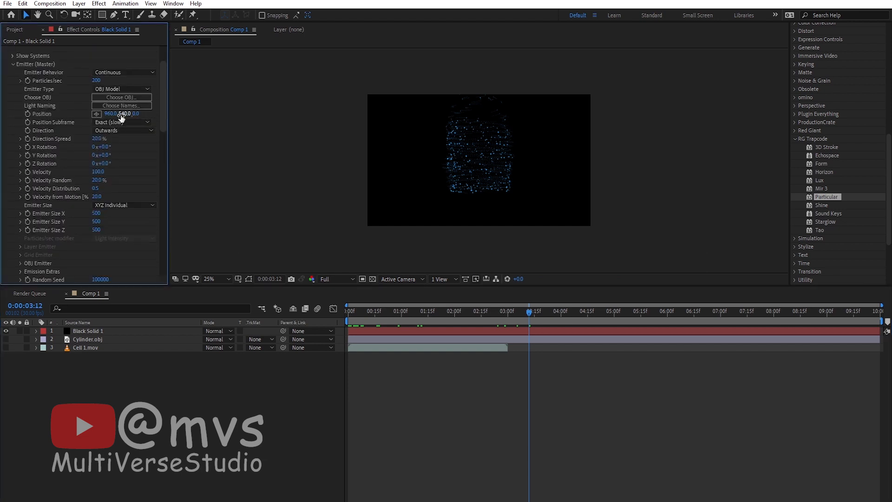
{"action": "left_click_drag", "start_coordinate": [120, 115], "coordinate": [102, 118]}
{"action": "left_click_drag", "start_coordinate": [529, 333], "coordinate": [780, 334]}
{"action": "key", "text": "space"}
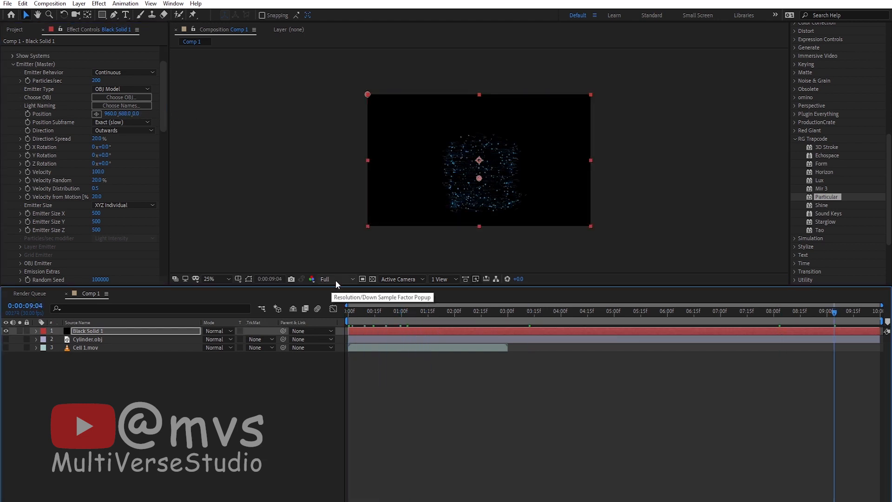
Step: Reduce the composition's preview resolution to Quarter and check the particles at 0:00:08:14
{"action": "left_click", "coordinate": [335, 280]}
{"action": "left_click", "coordinate": [336, 337]}
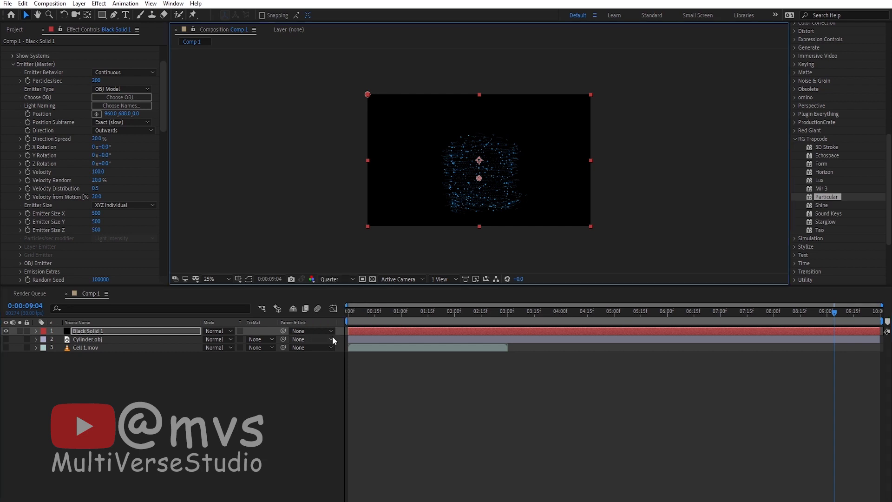
{"action": "left_click_drag", "start_coordinate": [723, 319], "coordinate": [798, 313]}
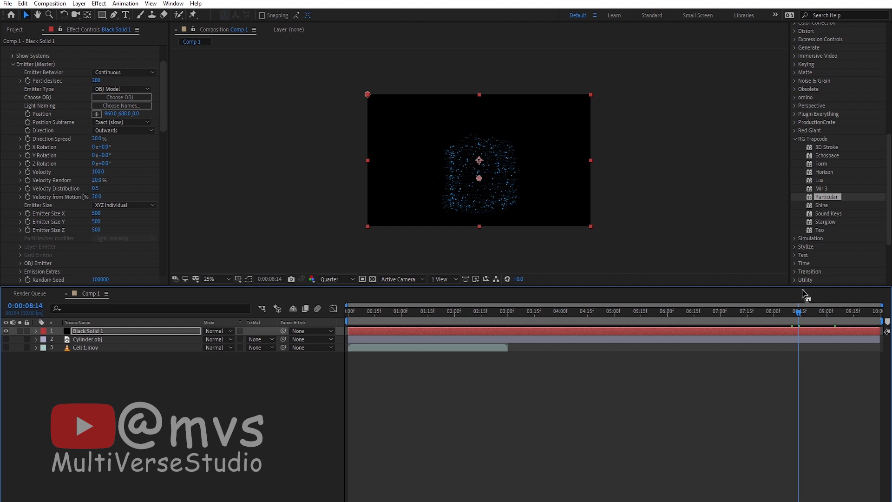
Step: Keyframe the master emitter's Particles/sec at 200 at 0:00:08:00 and at 0 at 0:00:09:15
{"action": "left_click_drag", "start_coordinate": [798, 318], "coordinate": [774, 320]}
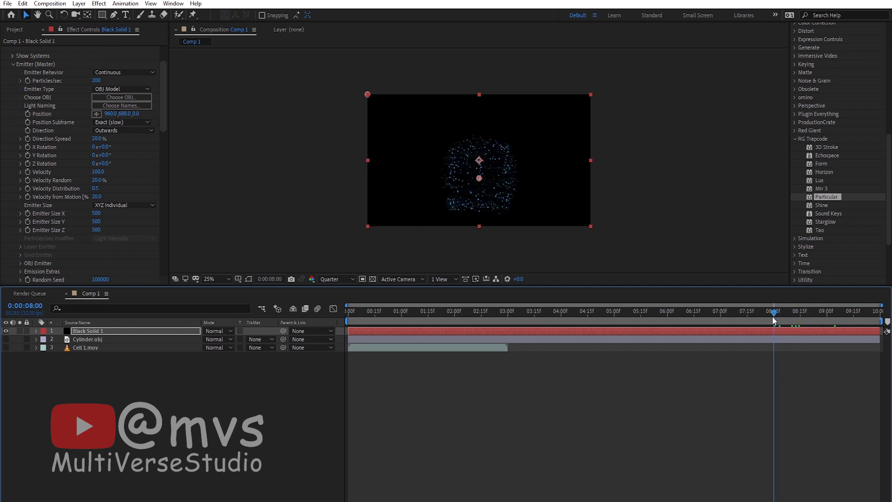
{"action": "left_click", "coordinate": [28, 81]}
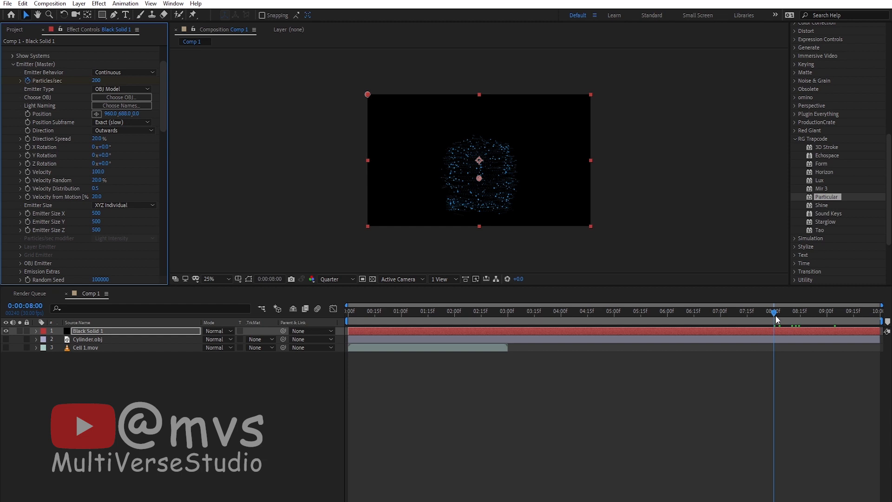
{"action": "left_click_drag", "start_coordinate": [774, 319], "coordinate": [858, 319]}
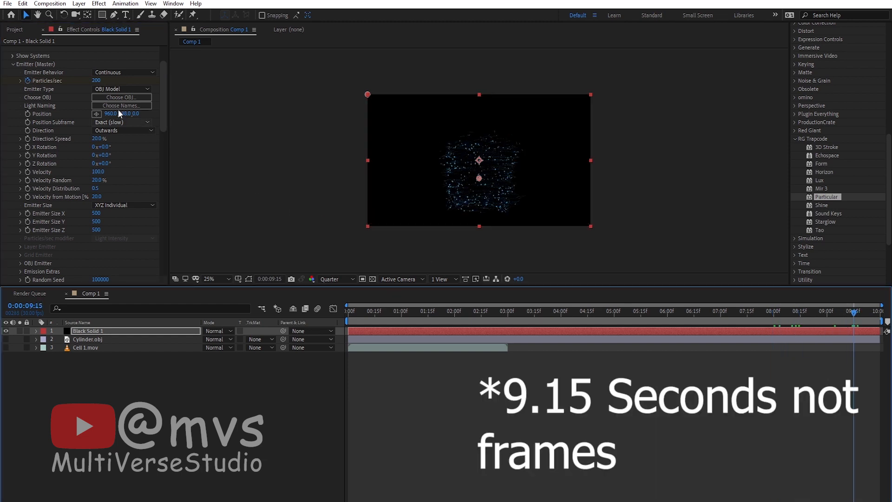
{"action": "left_click", "coordinate": [96, 81]}
{"action": "type", "text": "0"}
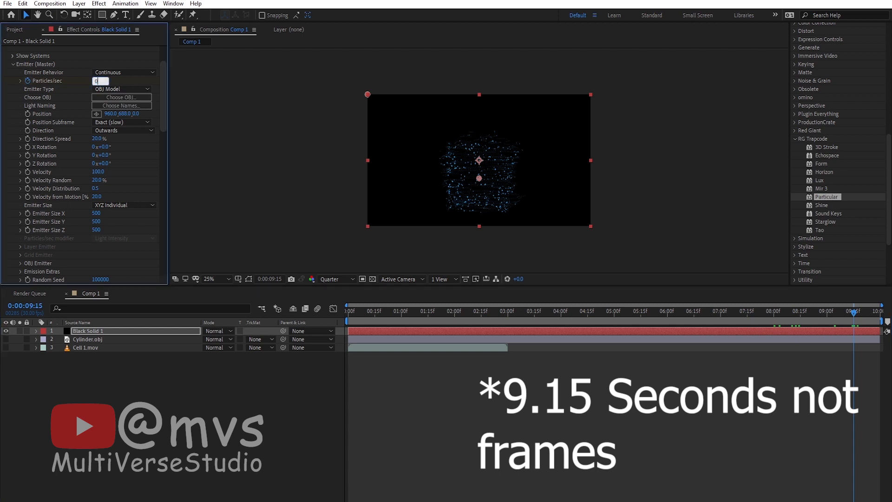
{"action": "left_click", "coordinate": [203, 412]}
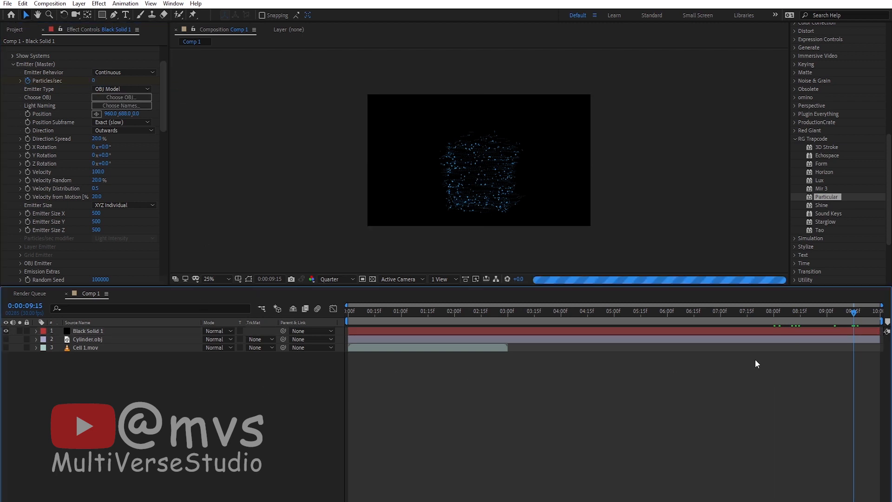
Step: Reveal the particle layer's keyframes and move the zero Particles/sec keyframe earlier, to about the 9-second mark
{"action": "left_click", "coordinate": [631, 331]}
{"action": "key", "text": "u"}
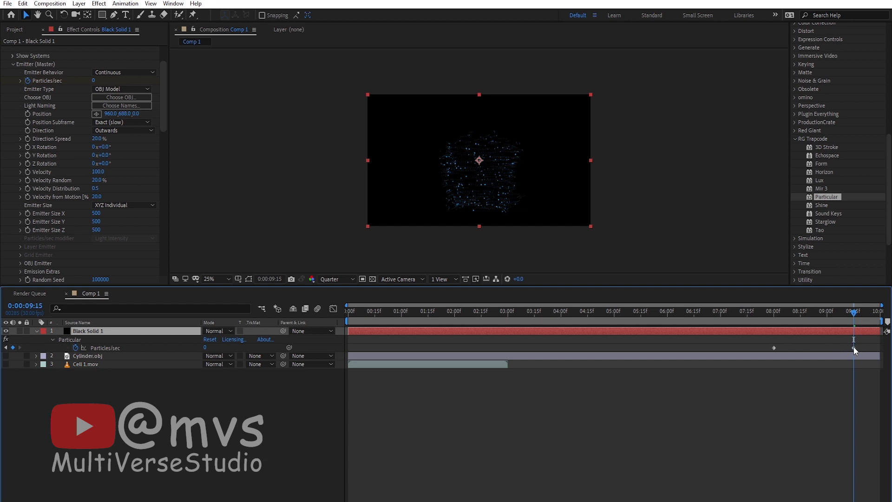
{"action": "left_click_drag", "start_coordinate": [854, 347], "coordinate": [830, 350]}
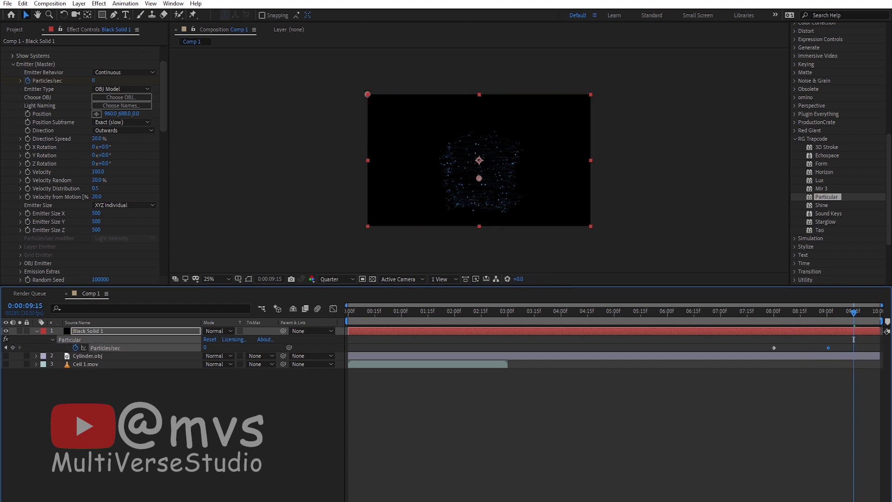
Step: Set the composition's duration to 0:00:13:00 in its settings
{"action": "left_click", "coordinate": [54, 5]}
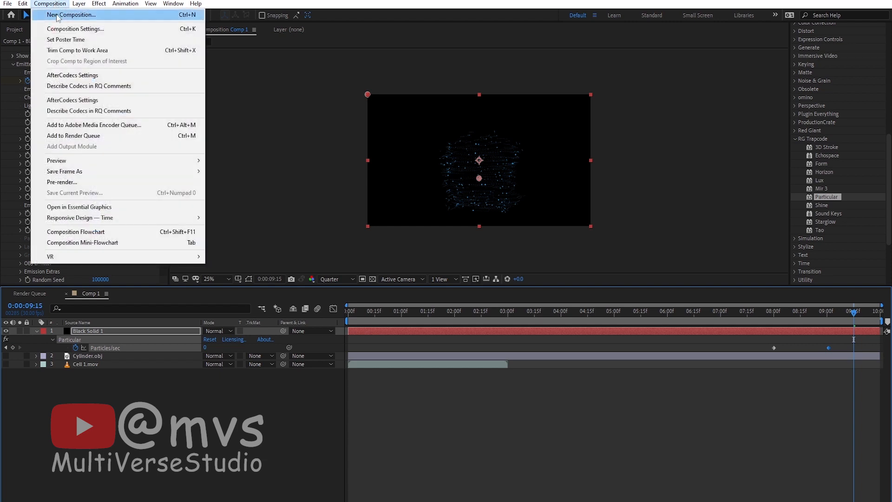
{"action": "left_click", "coordinate": [73, 28]}
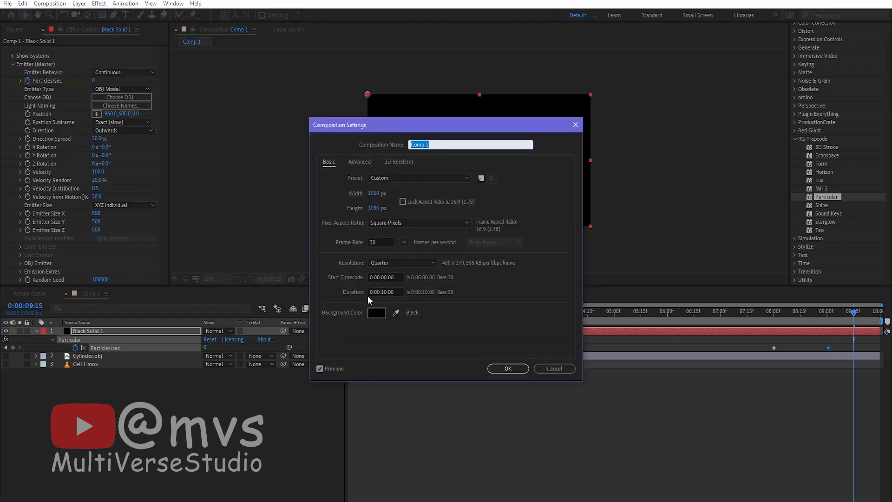
{"action": "left_click", "coordinate": [386, 292]}
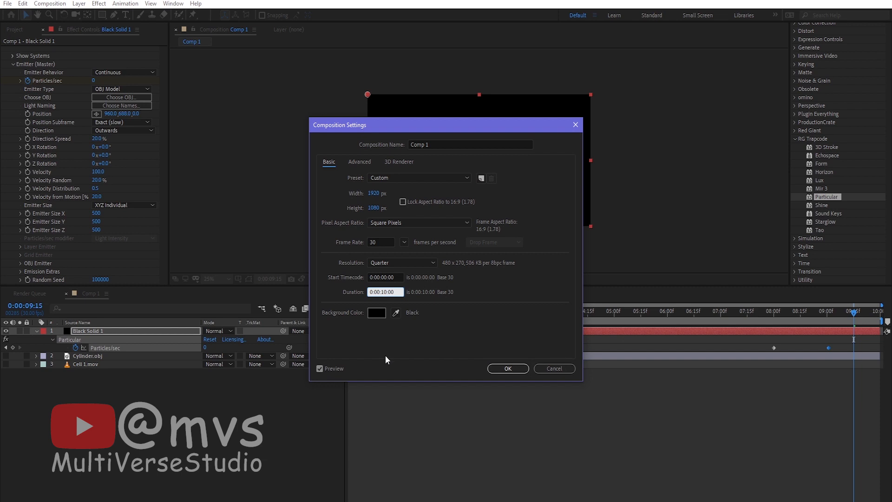
{"action": "key", "text": "BackSpace"}
{"action": "key", "text": "Return"}
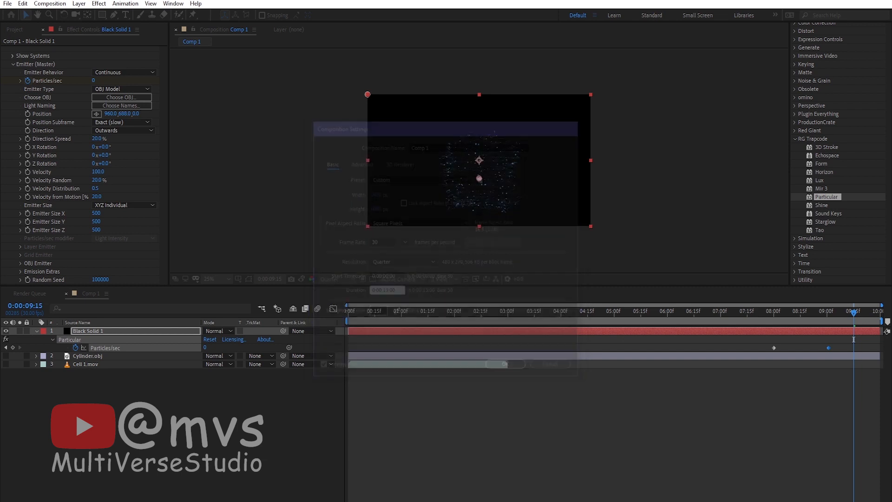
Step: Extend the black solid and Cylinder.obj layers to the end of the composition and preview the fade-out up to 0:00:12:23
{"action": "left_click", "coordinate": [751, 356]}
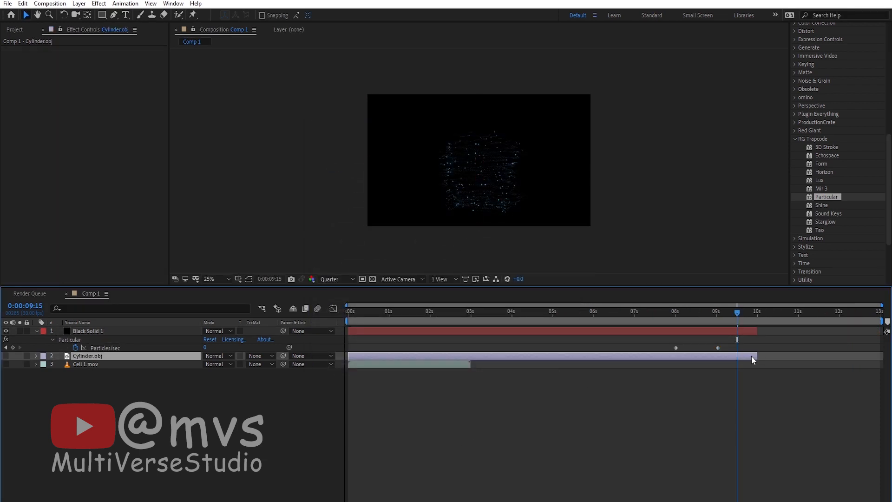
{"action": "left_click_drag", "start_coordinate": [757, 330], "coordinate": [878, 331]}
{"action": "left_click", "coordinate": [787, 401]}
{"action": "left_click_drag", "start_coordinate": [688, 320], "coordinate": [870, 323]}
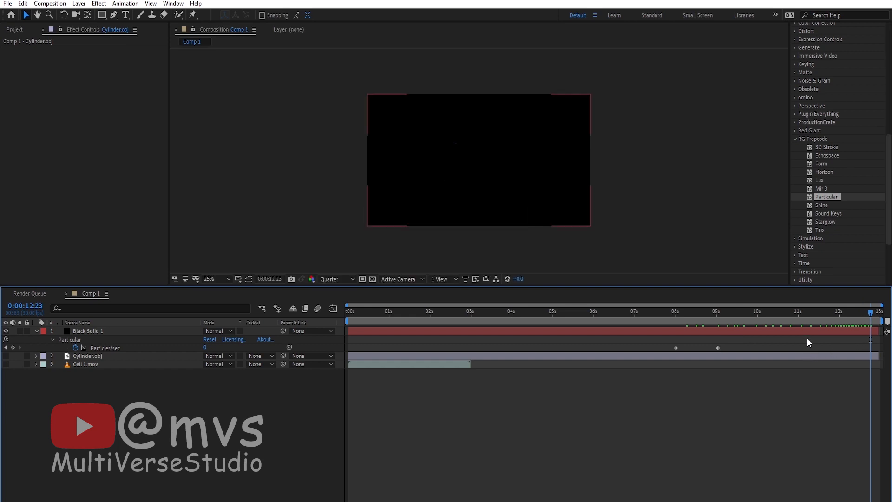
Step: Rename the cylinder layer to Particular OBJ Master, the cell clip to Particular Sprite Master, and the black solid to FX
{"action": "left_click", "coordinate": [77, 357]}
{"action": "left_click", "coordinate": [85, 366]}
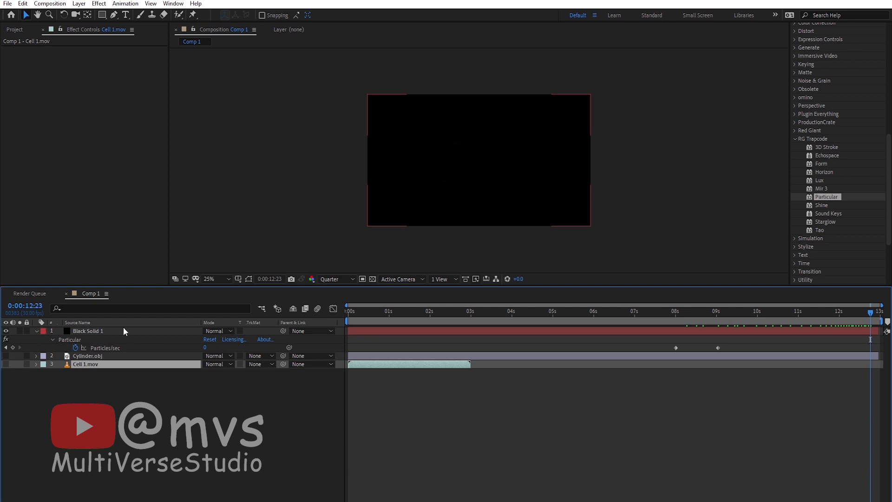
{"action": "right_click", "coordinate": [97, 333]}
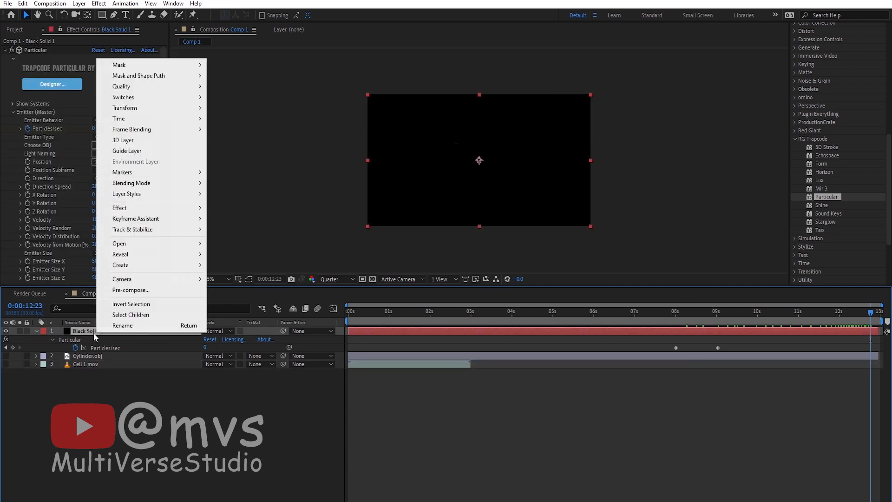
{"action": "left_click", "coordinate": [128, 327]}
{"action": "type", "text": "FX"}
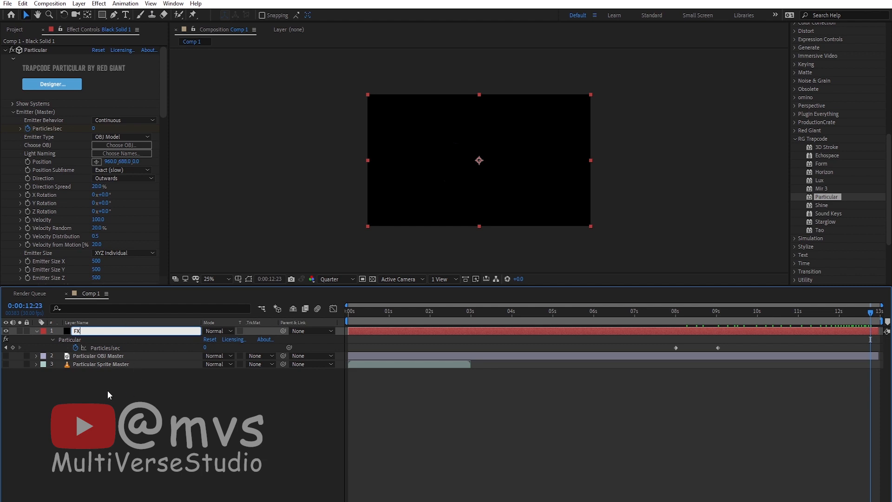
{"action": "key", "text": "Return"}
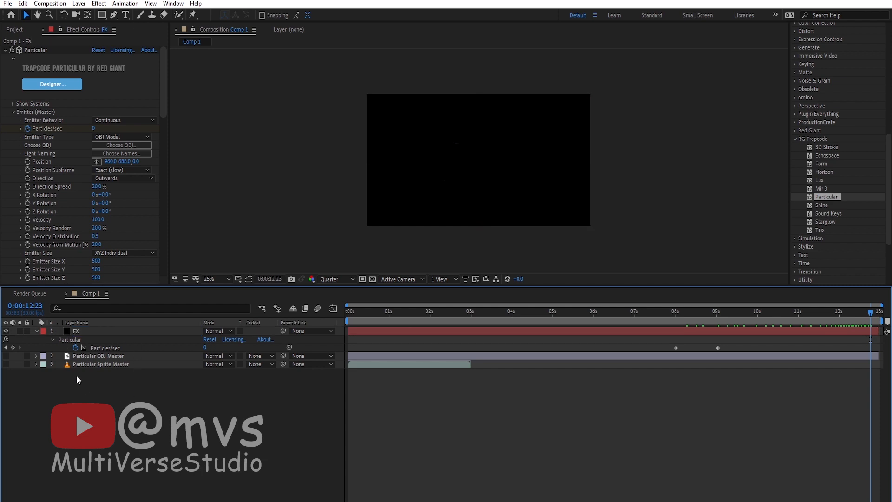
Step: Change the FX layer's label color to Yellow
{"action": "left_click", "coordinate": [42, 331]}
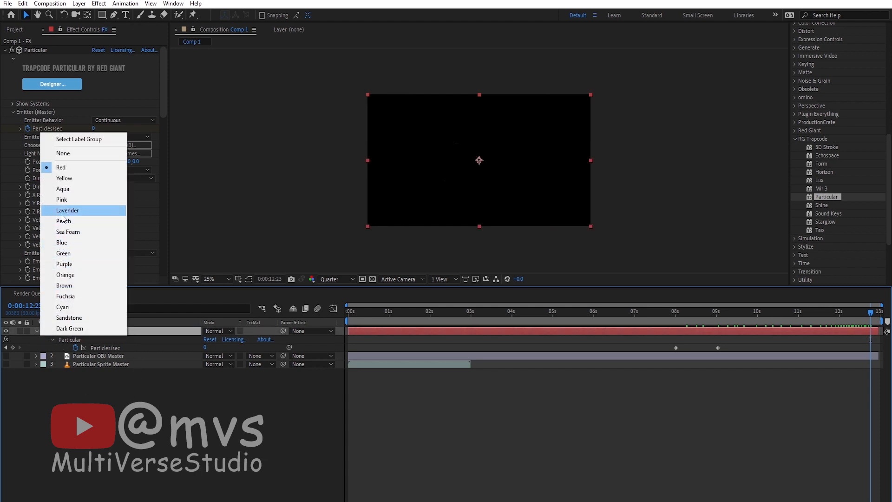
{"action": "left_click", "coordinate": [65, 178]}
{"action": "left_click", "coordinate": [100, 427]}
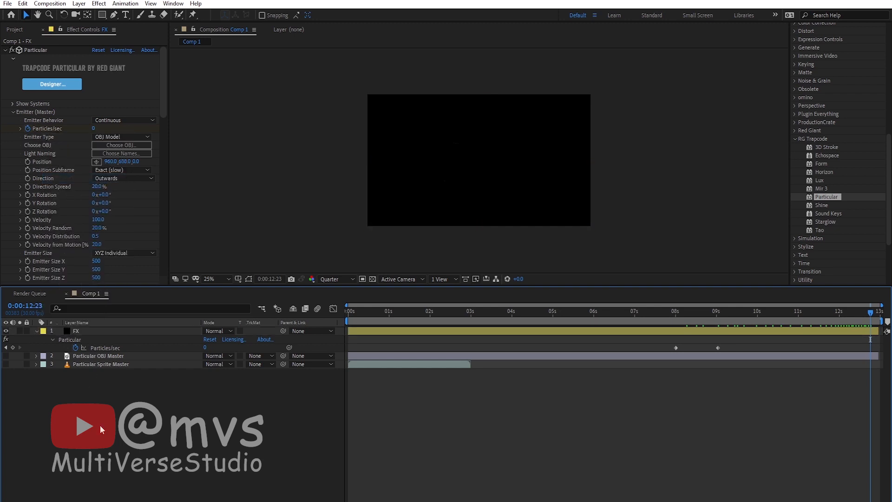
Step: Hide the FX layer, briefly show the Particular OBJ Master layer to view its content, and hide it again
{"action": "left_click_drag", "start_coordinate": [657, 311], "coordinate": [328, 358]}
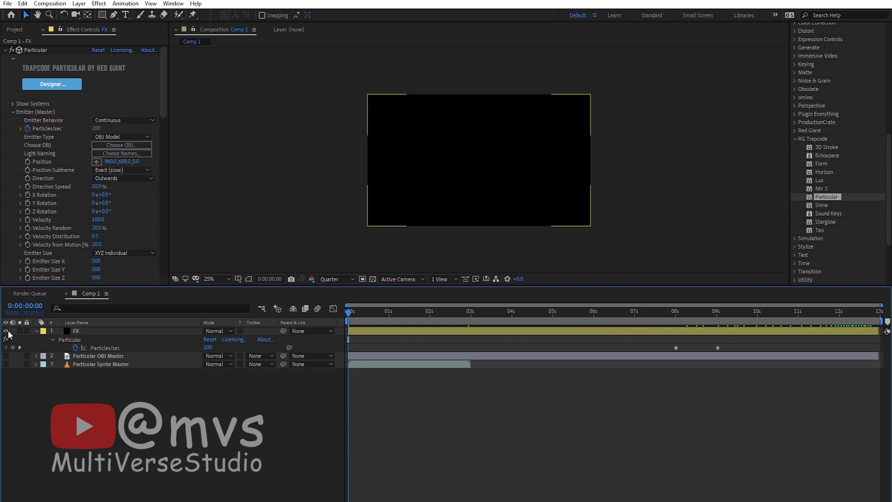
{"action": "left_click", "coordinate": [87, 358]}
{"action": "left_click", "coordinate": [5, 355]}
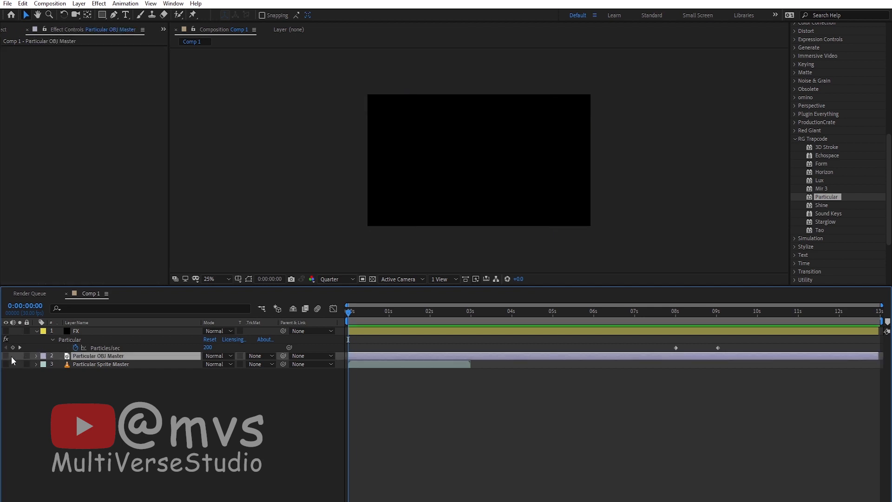
{"action": "left_click_drag", "start_coordinate": [445, 312], "coordinate": [417, 377]}
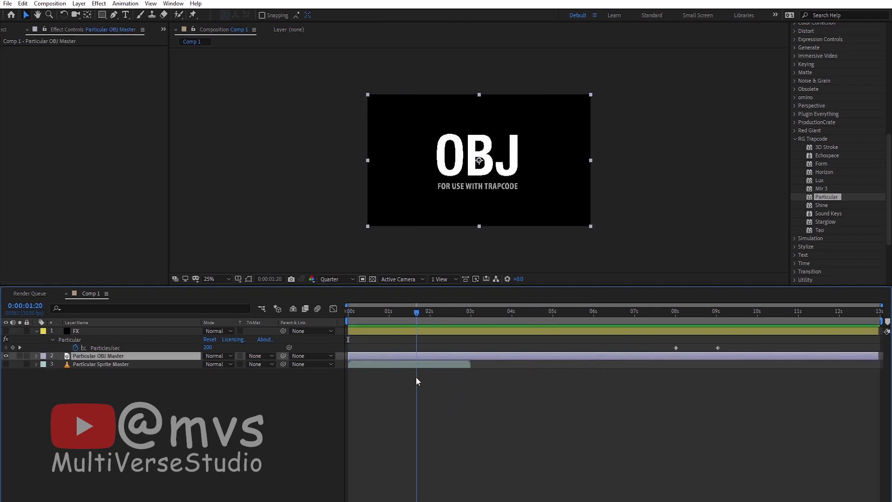
{"action": "left_click", "coordinate": [6, 356]}
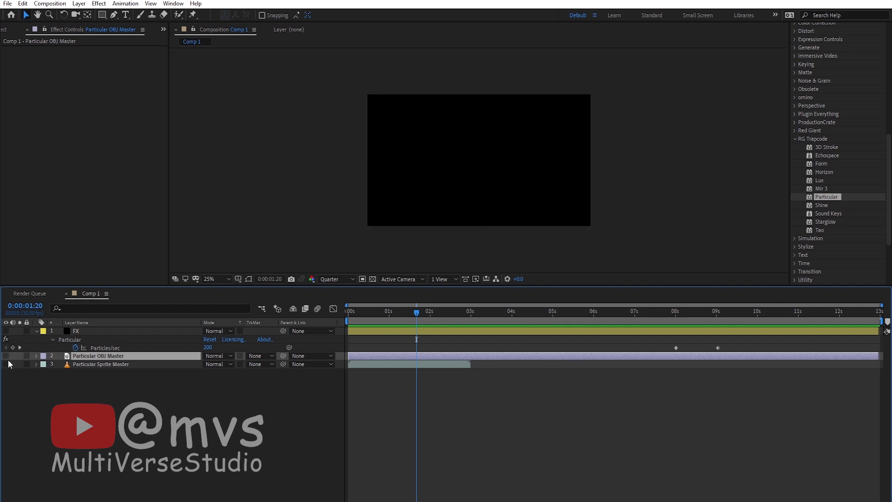
Step: Show only the Particular Sprite Master layer, scrub it to 0:00:03:11, hide it, and restore the FX layer at the composition's start
{"action": "left_click", "coordinate": [6, 364]}
{"action": "left_click_drag", "start_coordinate": [385, 314], "coordinate": [383, 315]}
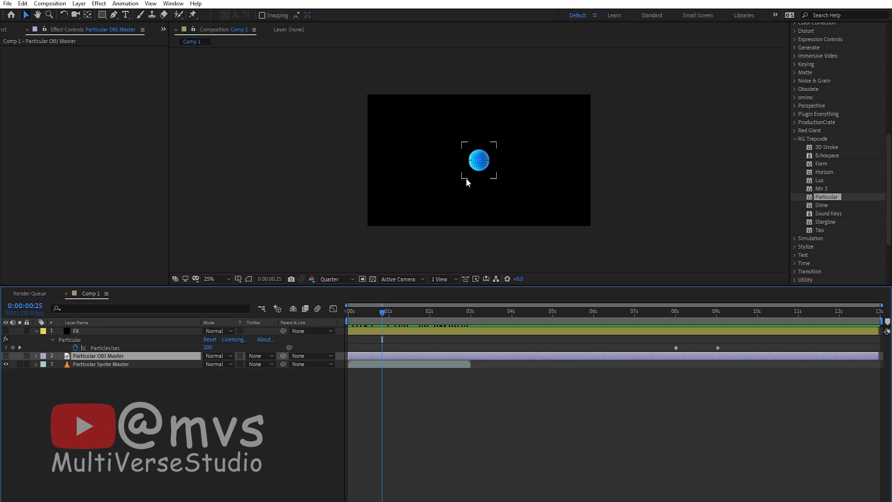
{"action": "left_click", "coordinate": [119, 366]}
{"action": "left_click", "coordinate": [110, 356]}
{"action": "left_click", "coordinate": [93, 366]}
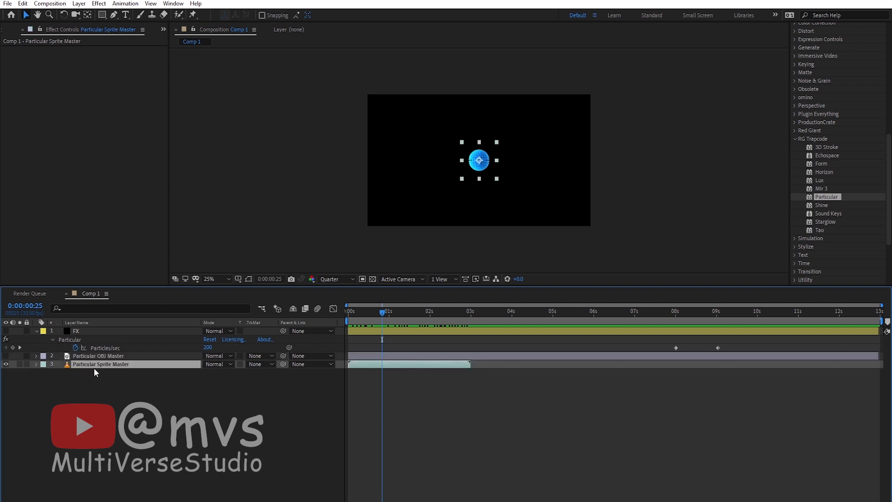
{"action": "left_click_drag", "start_coordinate": [386, 314], "coordinate": [486, 320]}
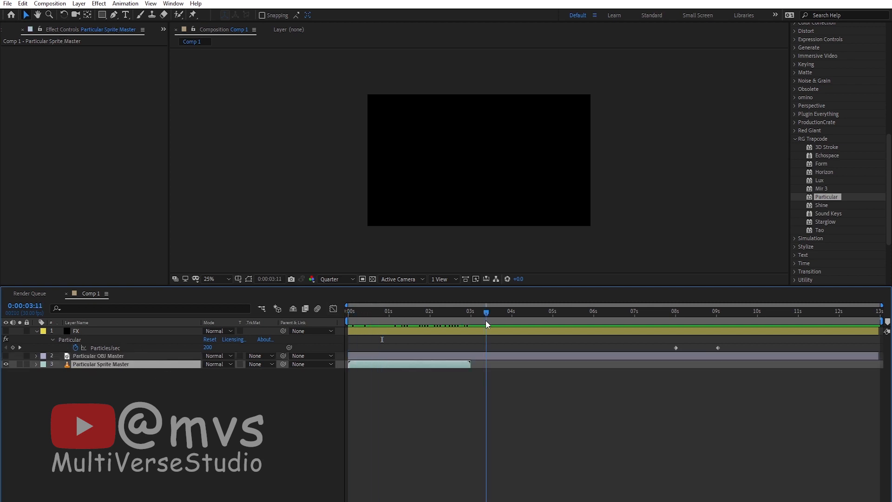
{"action": "left_click", "coordinate": [5, 330]}
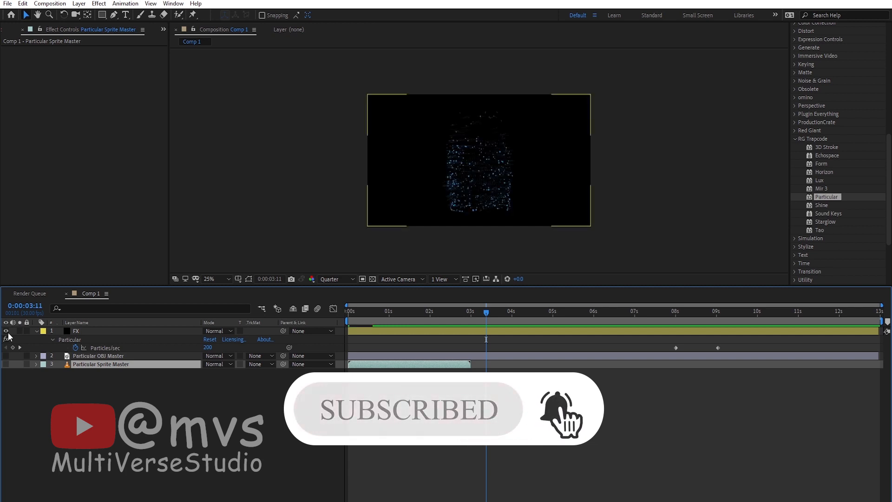
{"action": "left_click_drag", "start_coordinate": [498, 313], "coordinate": [344, 337]}
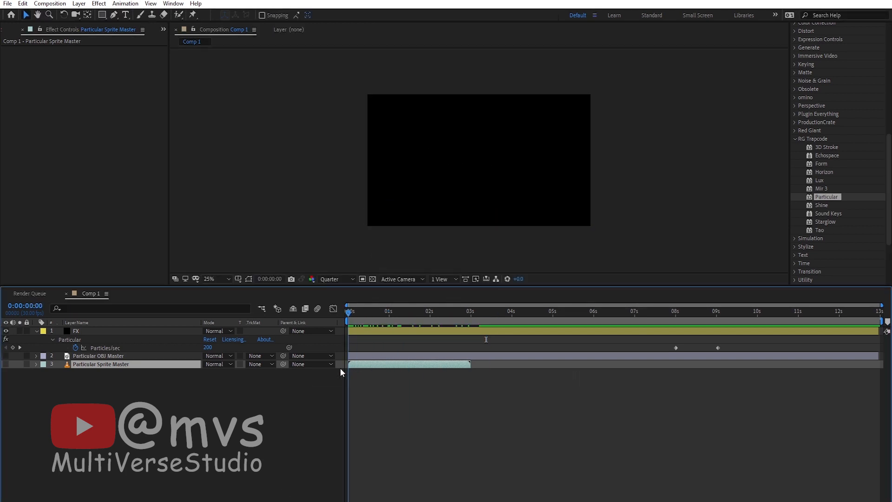
Step: Add a Particles/sec keyframe of 200 on the FX layer at 0:00:01:00 and move the current time to 0:00:05:00
{"action": "left_click_drag", "start_coordinate": [340, 368], "coordinate": [389, 359]}
{"action": "left_click", "coordinate": [200, 398]}
{"action": "left_click", "coordinate": [13, 347]}
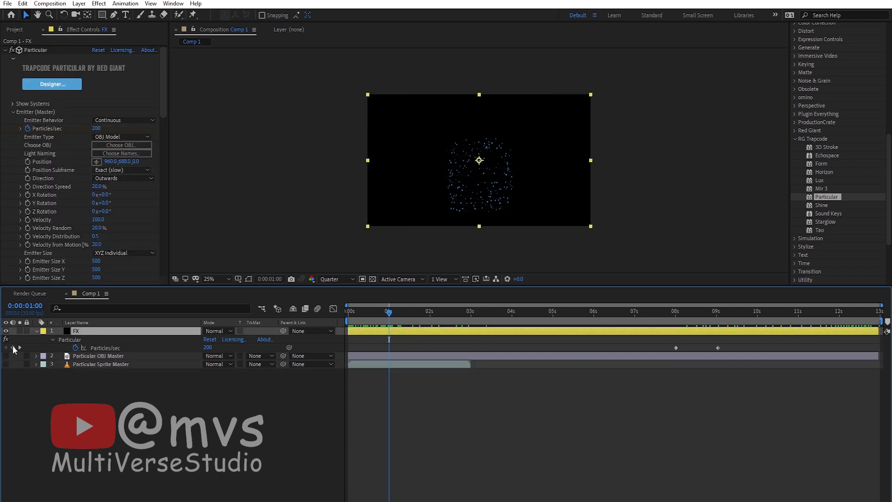
{"action": "left_click", "coordinate": [13, 347]}
{"action": "left_click_drag", "start_coordinate": [392, 312], "coordinate": [555, 326]}
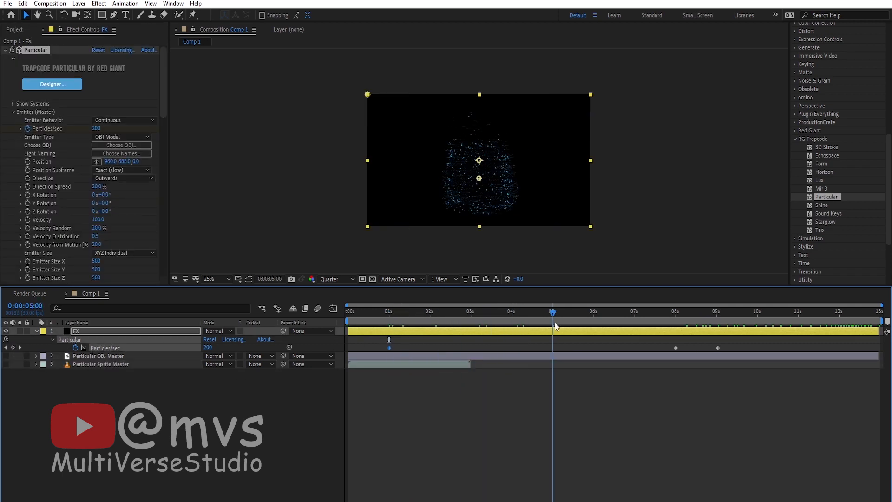
Step: Add a Particles/sec keyframe of 300 on the FX layer at 0:00:05:00 and preview the emission
{"action": "left_click", "coordinate": [207, 348]}
{"action": "type", "text": "300"}
{"action": "left_click", "coordinate": [552, 339]}
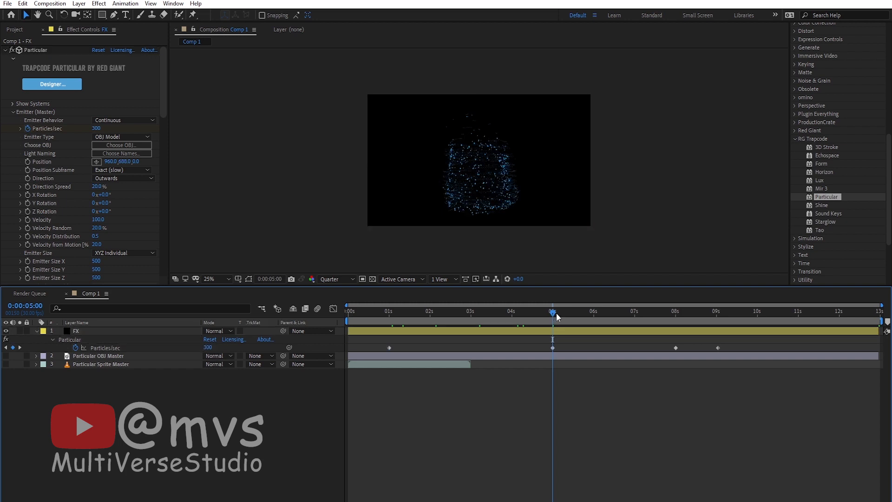
{"action": "left_click_drag", "start_coordinate": [554, 313], "coordinate": [761, 323]}
{"action": "key", "text": "space"}
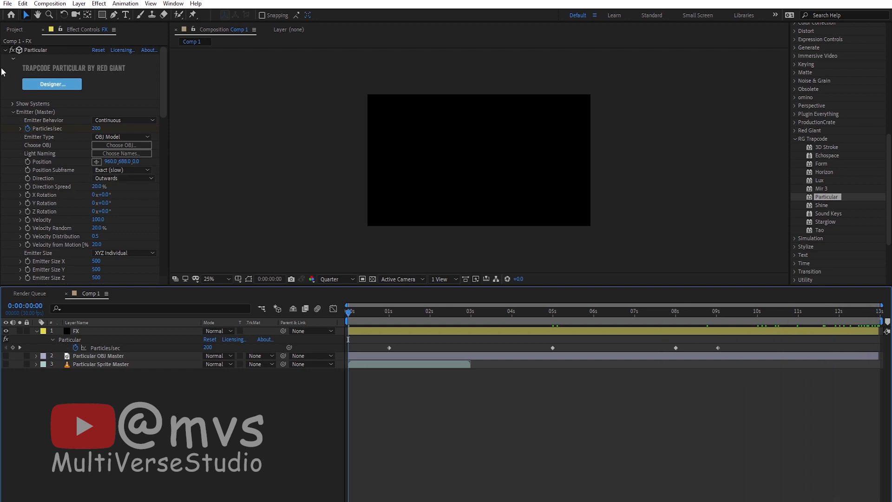
Step: Set the master particle Size to 50 and preview the larger particles in the composition
{"action": "scroll", "coordinate": [77, 207], "scroll_direction": "down", "scroll_amount": 7}
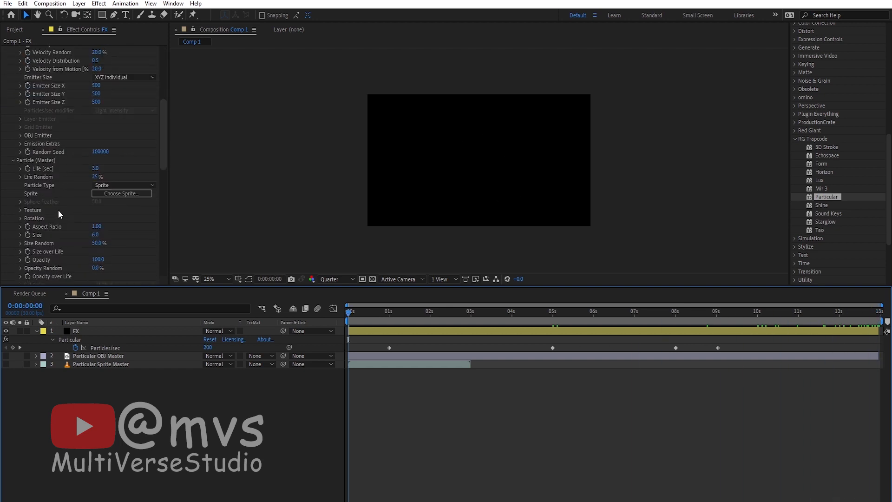
{"action": "left_click", "coordinate": [97, 236]}
{"action": "type", "text": "50"}
{"action": "key", "text": "Return"}
{"action": "key", "text": "period"}
{"action": "key", "text": "space"}
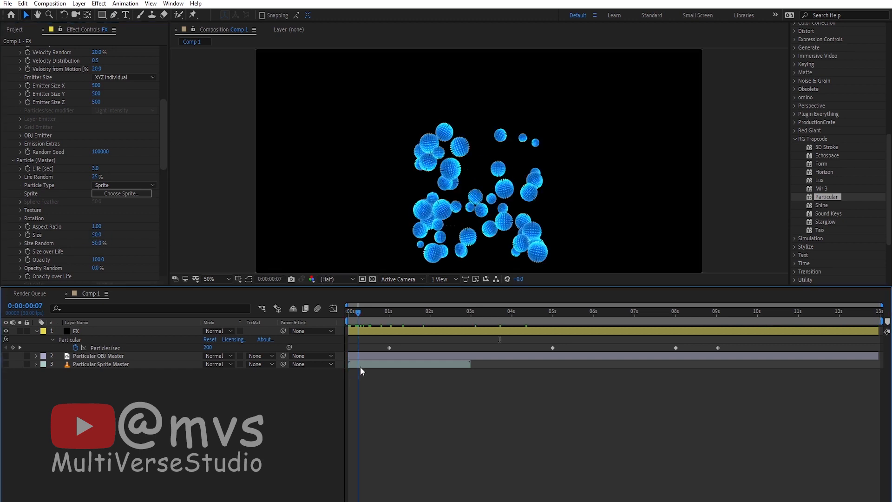
{"action": "left_click_drag", "start_coordinate": [396, 364], "coordinate": [438, 363]}
{"action": "scroll", "coordinate": [357, 213], "scroll_direction": "down", "scroll_amount": 2}
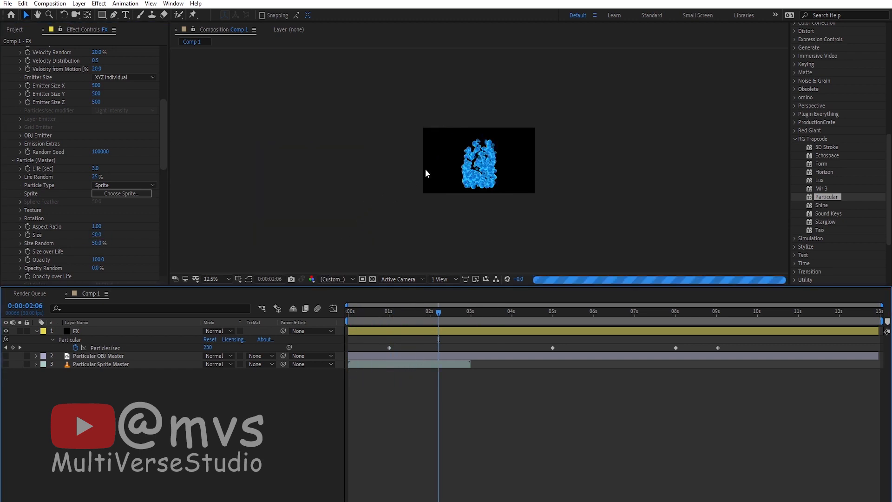
{"action": "key", "text": "space"}
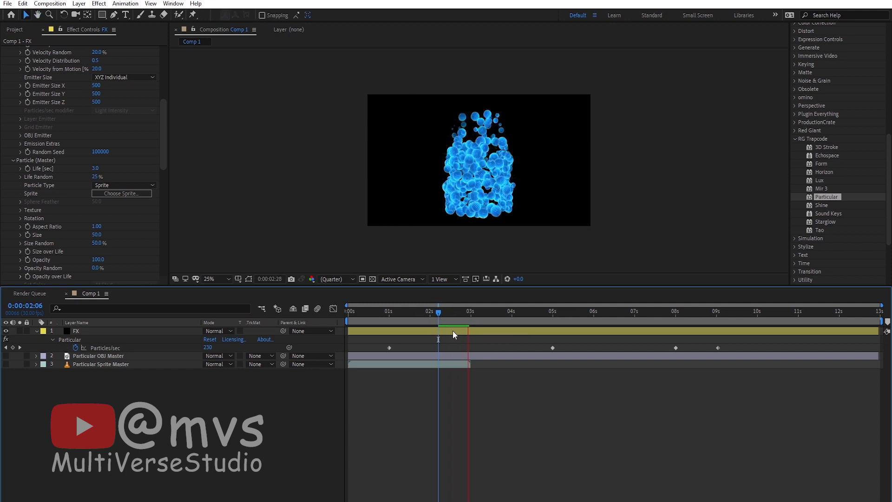
{"action": "key", "text": "space"}
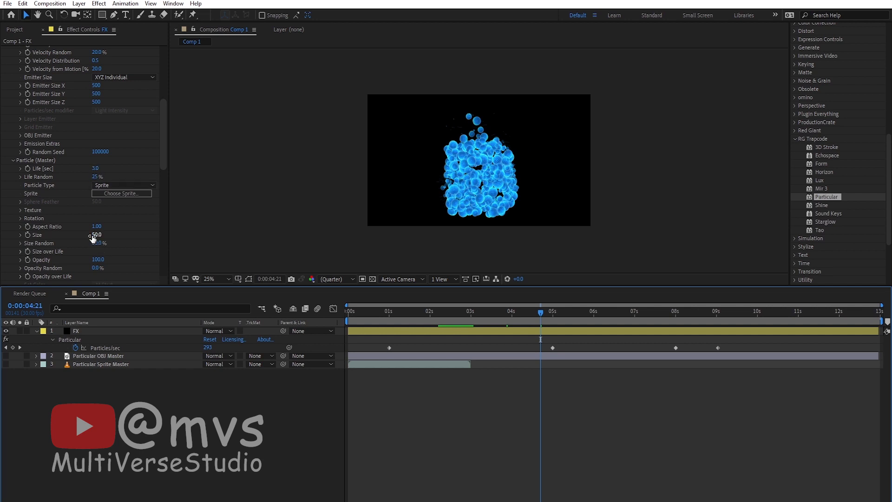
Step: Set the master particle Life to 2 seconds and return to the start of the composition
{"action": "left_click", "coordinate": [97, 169]}
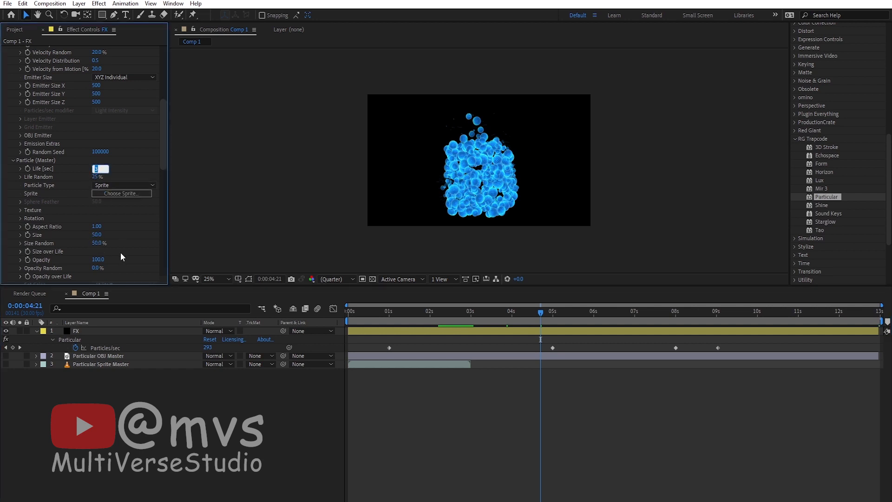
{"action": "type", "text": "2"}
{"action": "key", "text": "Return"}
{"action": "key", "text": "Home"}
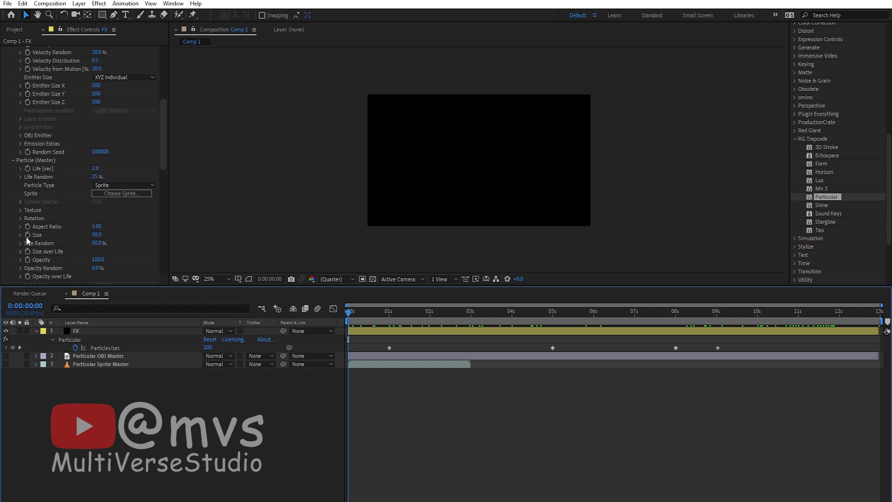
Step: Enable keyframing for the particle Size at the composition's start and add a Size keyframe of 25 at 0:00:01:29
{"action": "left_click", "coordinate": [34, 233]}
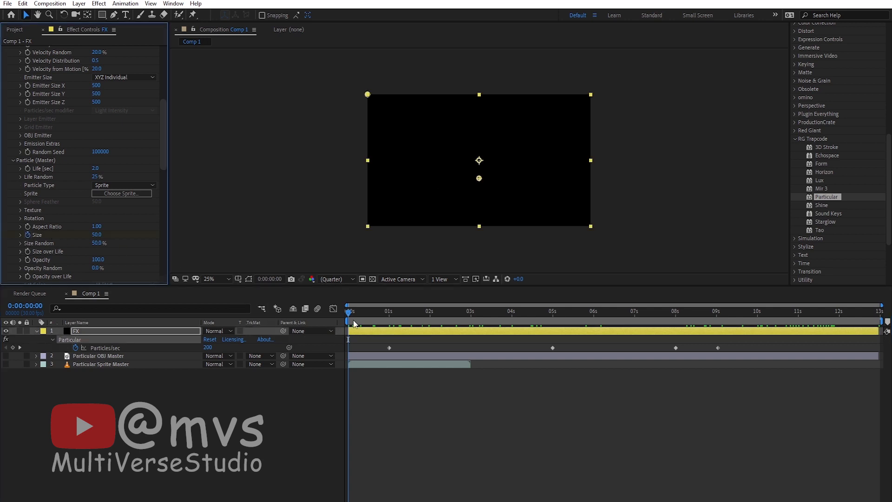
{"action": "left_click_drag", "start_coordinate": [354, 317], "coordinate": [428, 312]}
{"action": "left_click", "coordinate": [100, 235]}
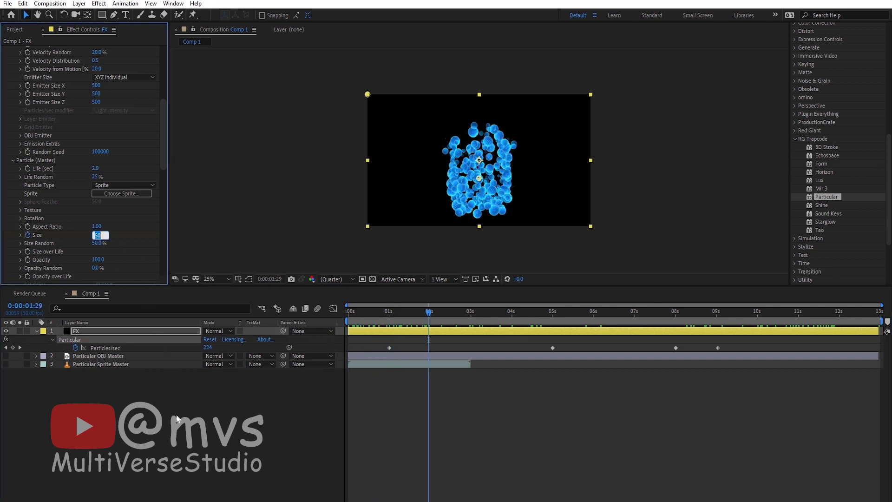
{"action": "left_click", "coordinate": [311, 429]}
Step: Add a particle Size keyframe of 30 at 0:00:04:01
{"action": "left_click", "coordinate": [513, 316]}
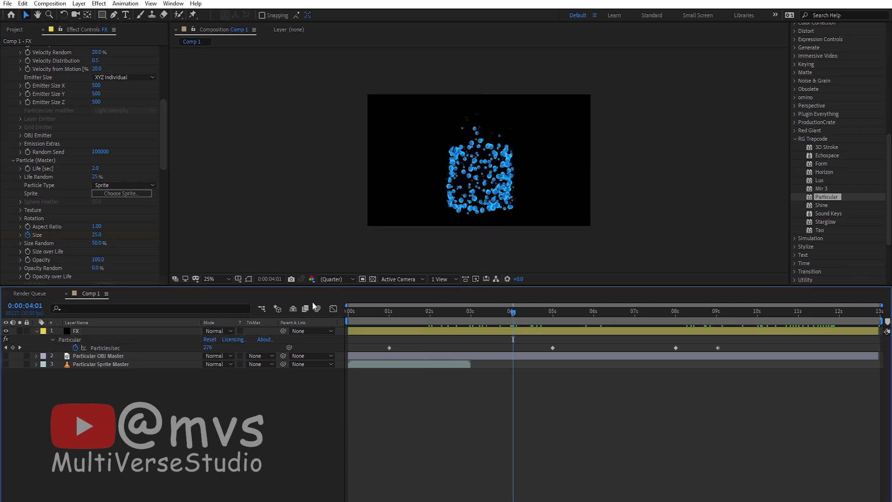
{"action": "left_click", "coordinate": [95, 234]}
{"action": "type", "text": "3"}
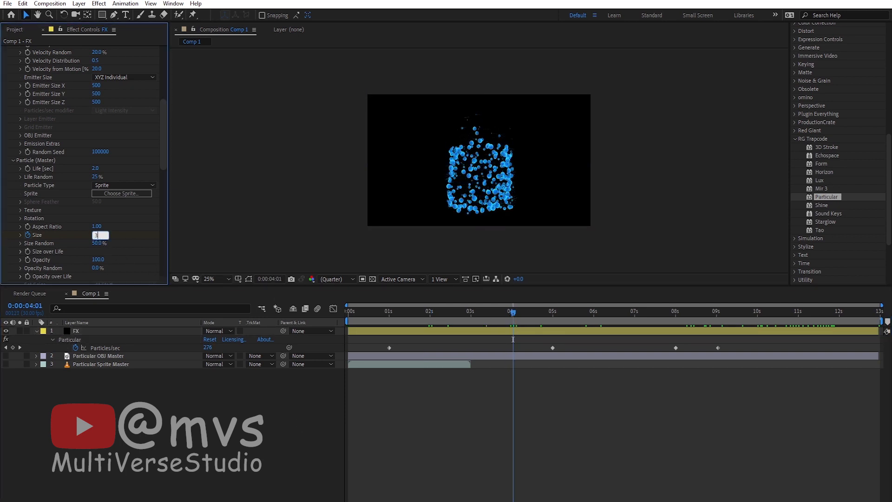
{"action": "type", "text": "0"}
Step: Add particle Size keyframes of 20 at 0:00:06:29 and 5 at 0:00:10:01, and scrub through the animation
{"action": "left_click_drag", "start_coordinate": [516, 317], "coordinate": [636, 316]}
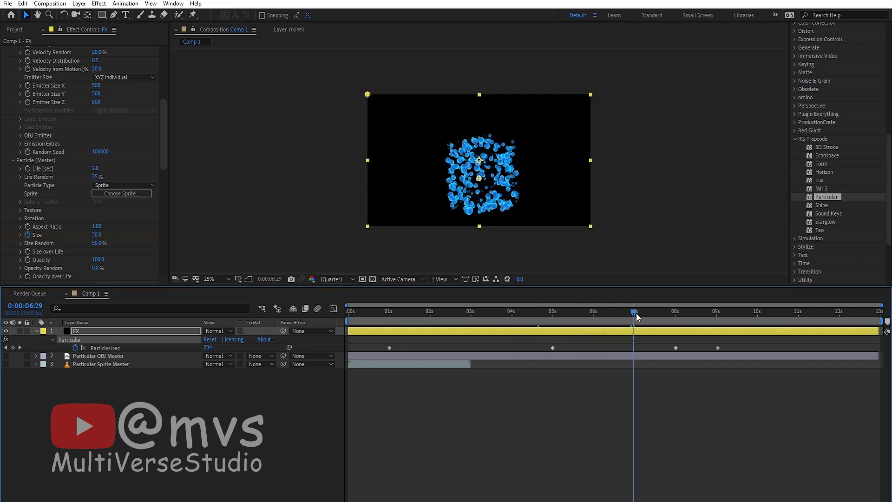
{"action": "left_click", "coordinate": [96, 234]}
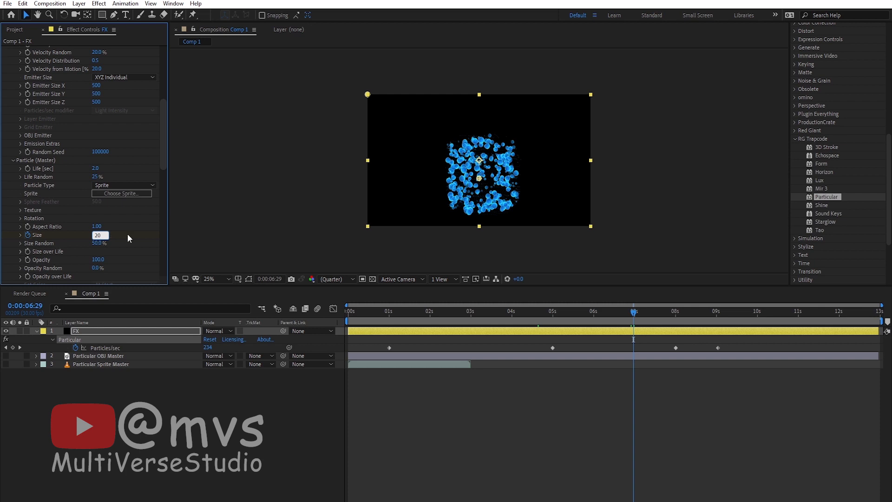
{"action": "left_click", "coordinate": [758, 320]}
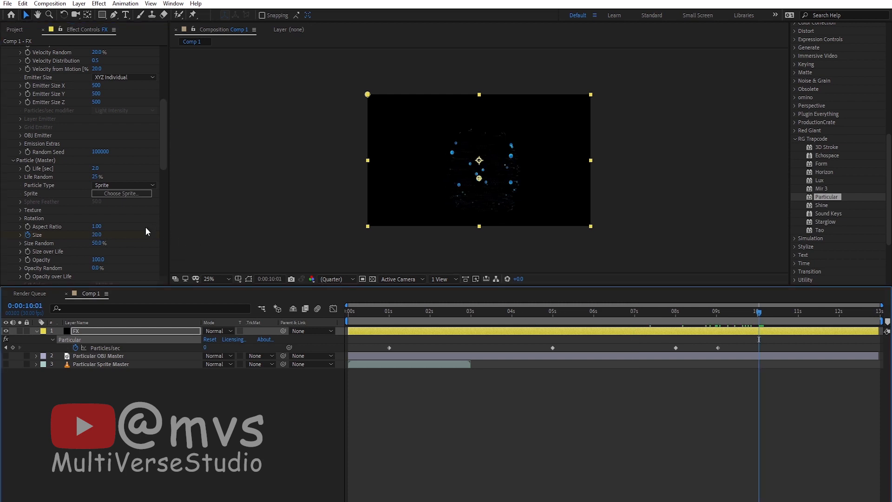
{"action": "left_click", "coordinate": [96, 236]}
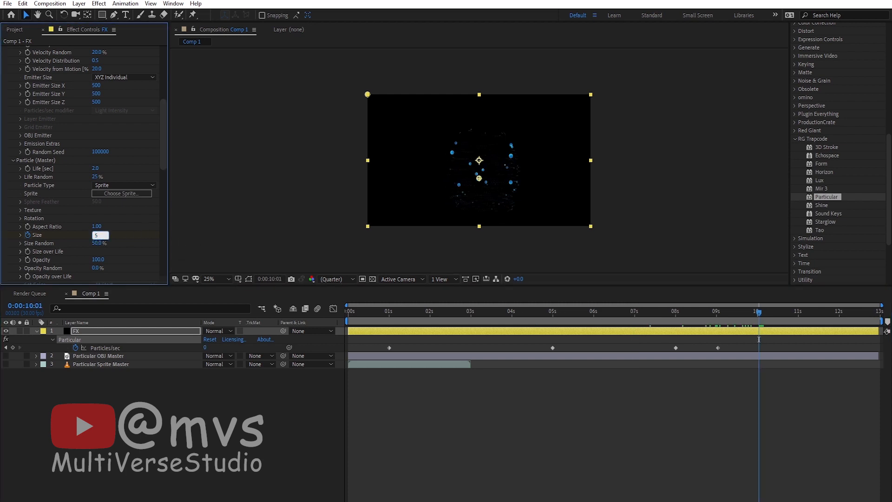
{"action": "type", "text": "5"}
{"action": "left_click_drag", "start_coordinate": [759, 318], "coordinate": [326, 339]}
{"action": "scroll", "coordinate": [70, 195], "scroll_direction": "up", "scroll_amount": 5}
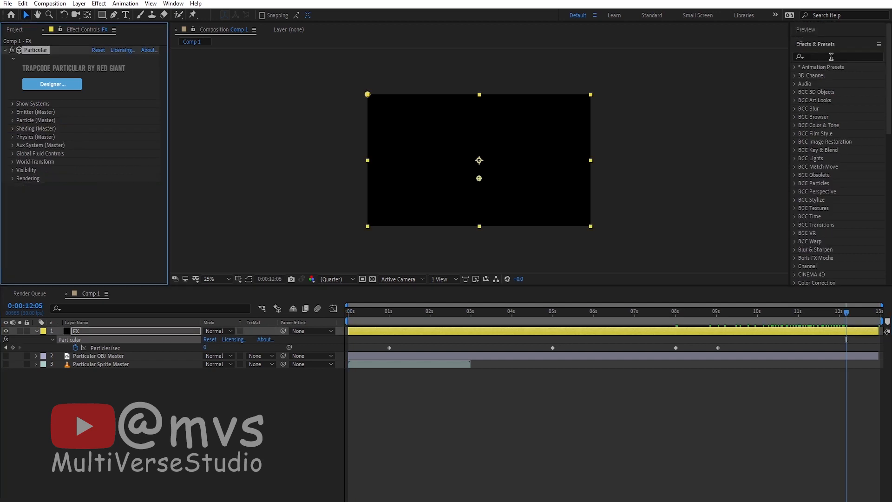
Step: Apply the Deep Glow effect to the FX layer with a Radius of 5 and an Exposure of 0.04
{"action": "left_click", "coordinate": [831, 56]}
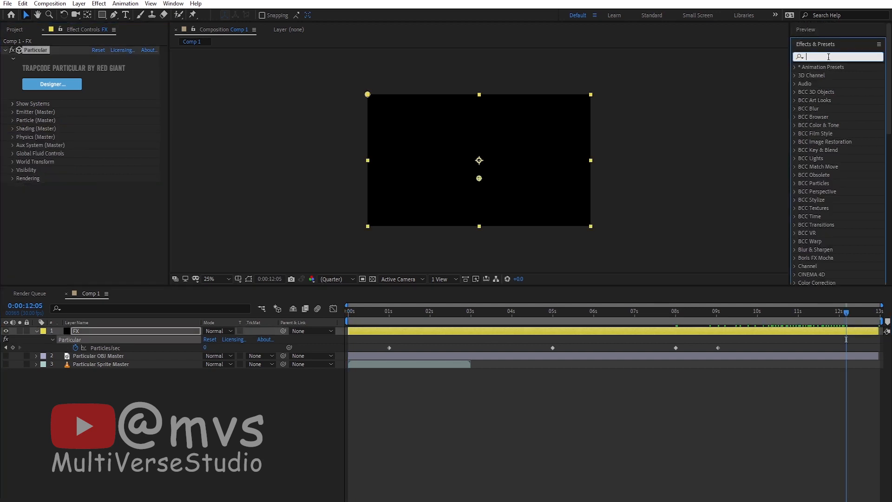
{"action": "type", "text": "glow"}
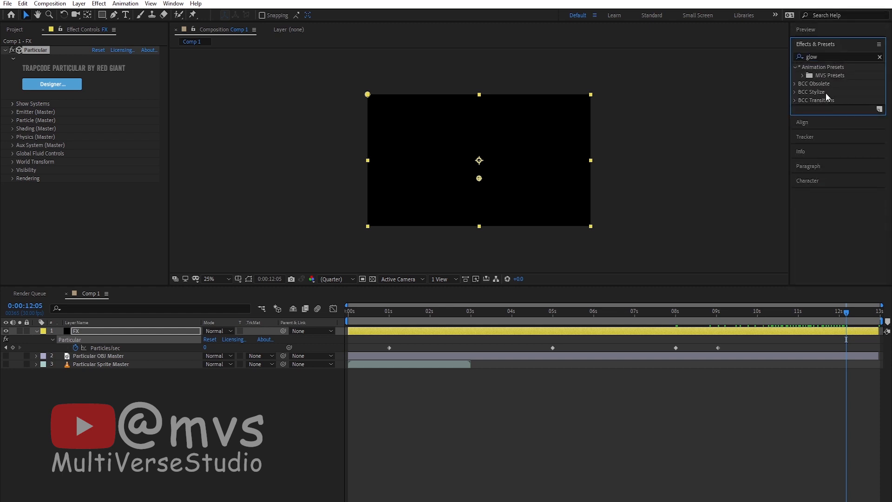
{"action": "left_click_drag", "start_coordinate": [827, 258], "coordinate": [419, 330]}
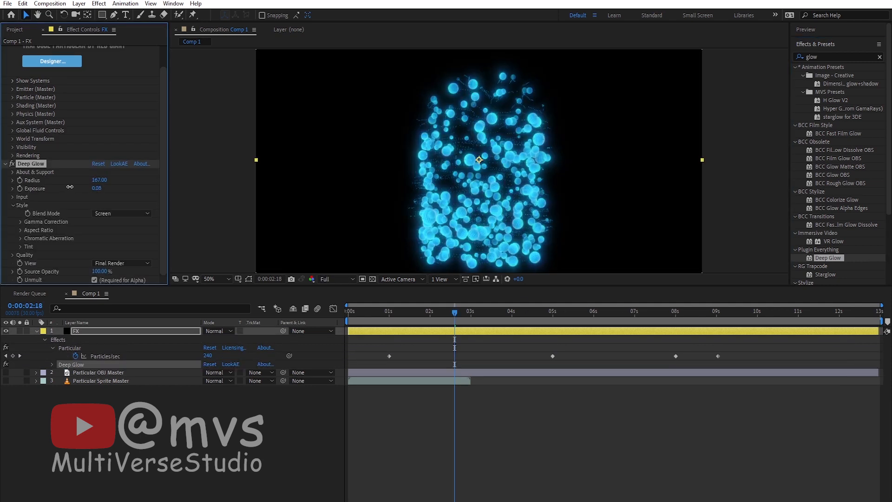
{"action": "left_click_drag", "start_coordinate": [69, 187], "coordinate": [57, 189]}
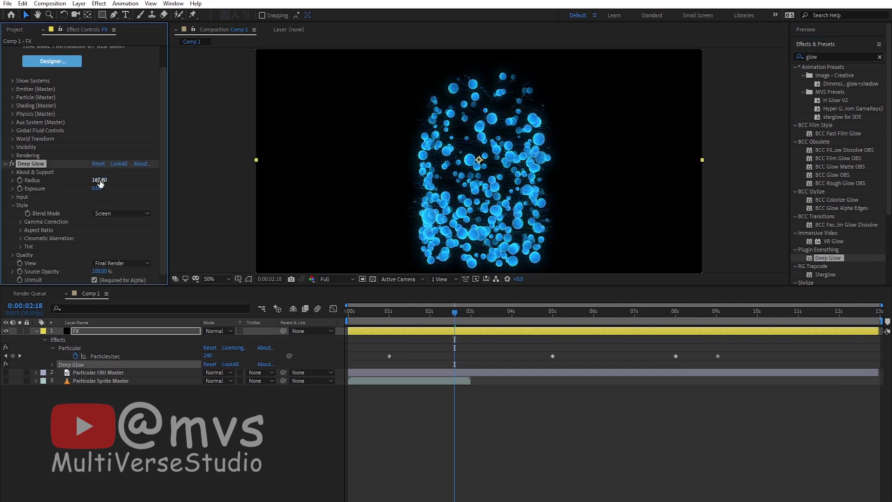
{"action": "left_click_drag", "start_coordinate": [69, 182], "coordinate": [20, 199]}
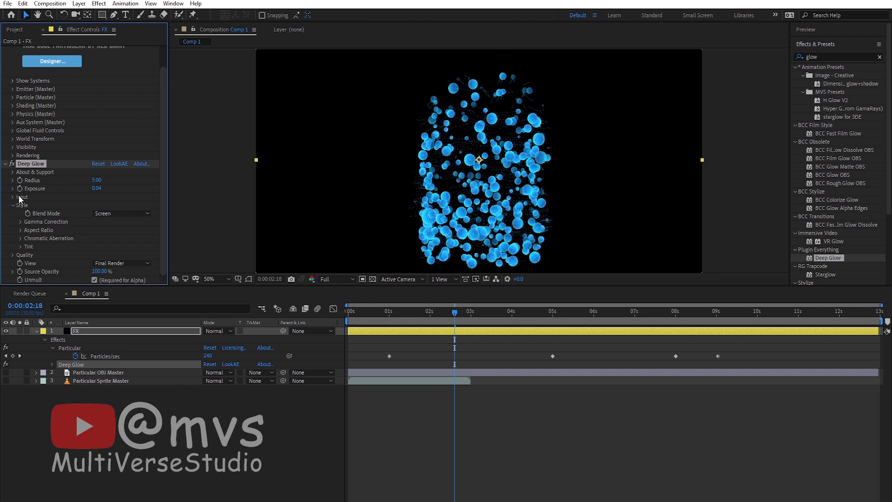
Step: Enable Deep Glow's Chromatic Aberration with Red & Green channels and an Amount of 0.18%, and check the frame at 0:00:02:25
{"action": "left_click", "coordinate": [20, 239]}
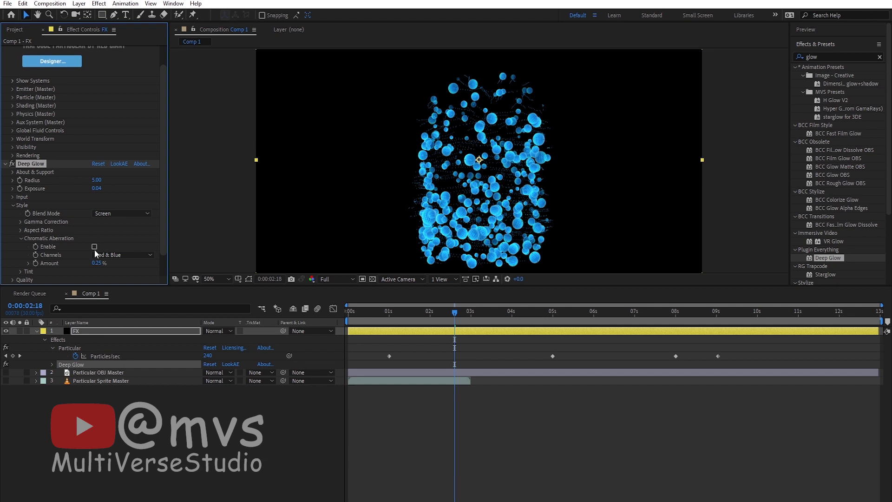
{"action": "left_click", "coordinate": [127, 256]}
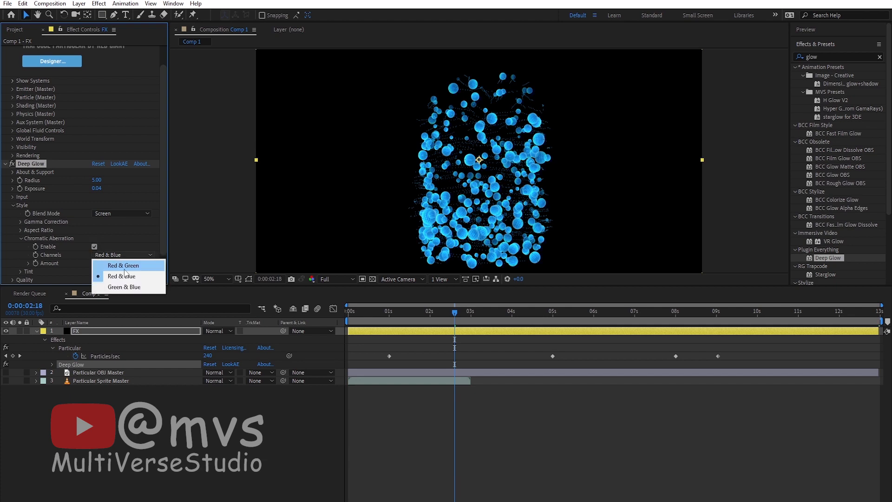
{"action": "left_click", "coordinate": [117, 263]}
{"action": "key", "text": "space"}
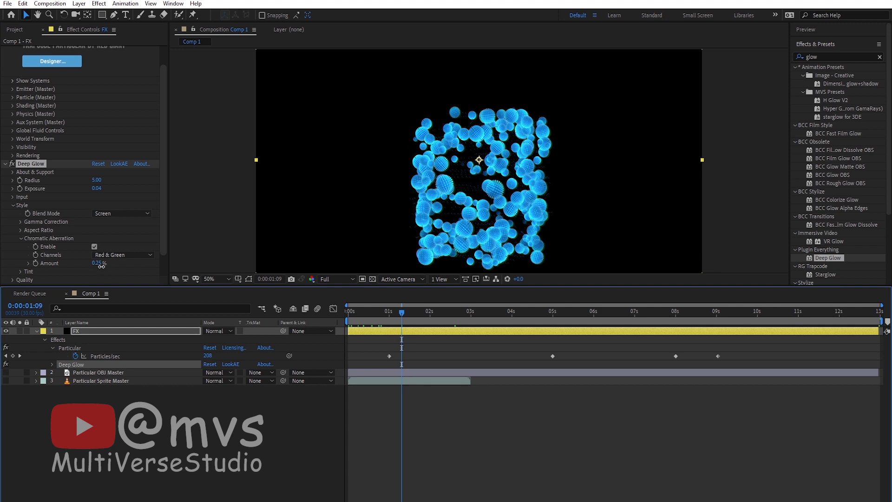
{"action": "left_click_drag", "start_coordinate": [98, 263], "coordinate": [133, 263]}
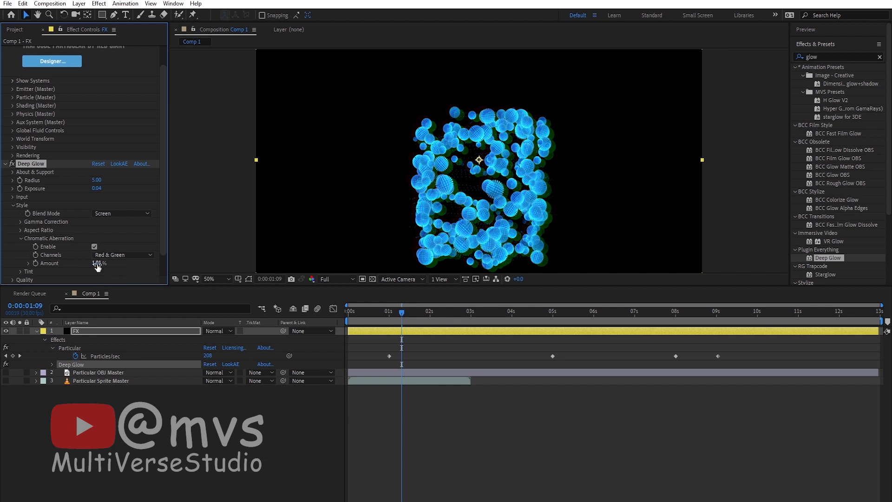
{"action": "left_click_drag", "start_coordinate": [97, 263], "coordinate": [62, 266]}
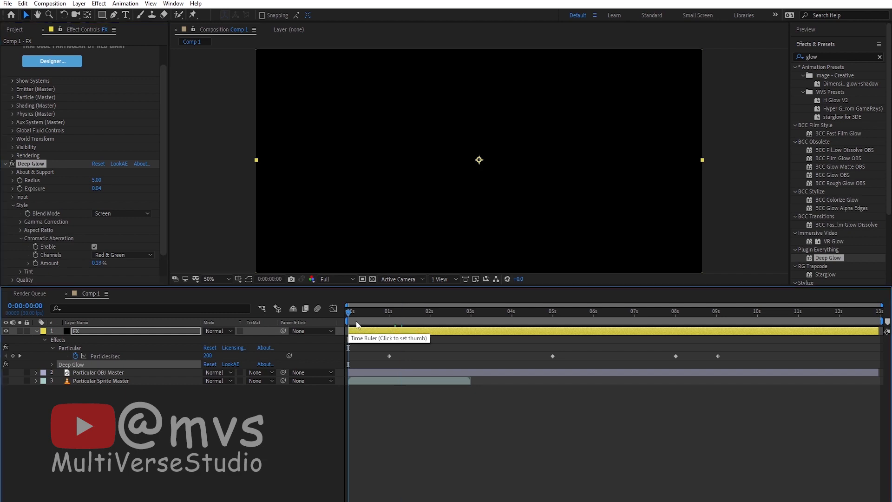
{"action": "left_click_drag", "start_coordinate": [354, 318], "coordinate": [464, 314]}
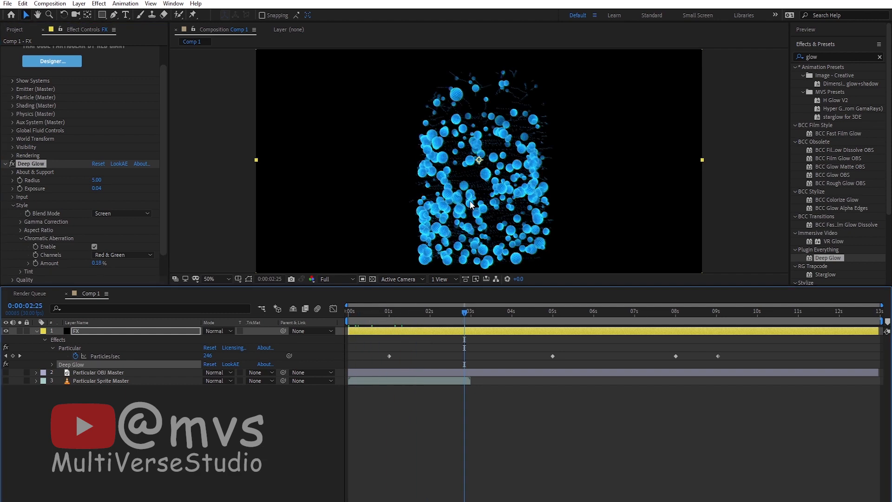
{"action": "scroll", "coordinate": [470, 201], "scroll_direction": "down", "scroll_amount": 3}
{"action": "scroll", "coordinate": [470, 200], "scroll_direction": "up", "scroll_amount": 2}
Step: Find the Sharpen effect and apply it to the FX layer below Deep Glow
{"action": "left_click", "coordinate": [827, 57]}
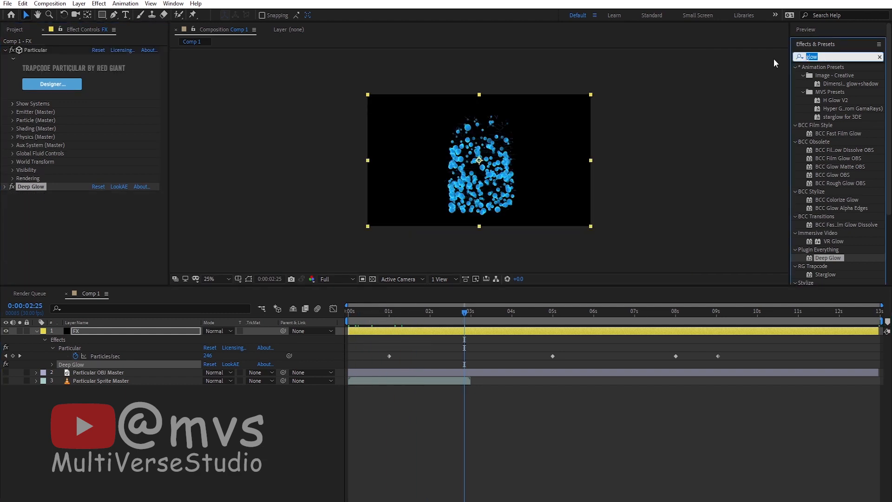
{"action": "type", "text": "sharp"}
{"action": "left_click_drag", "start_coordinate": [832, 125], "coordinate": [88, 201]}
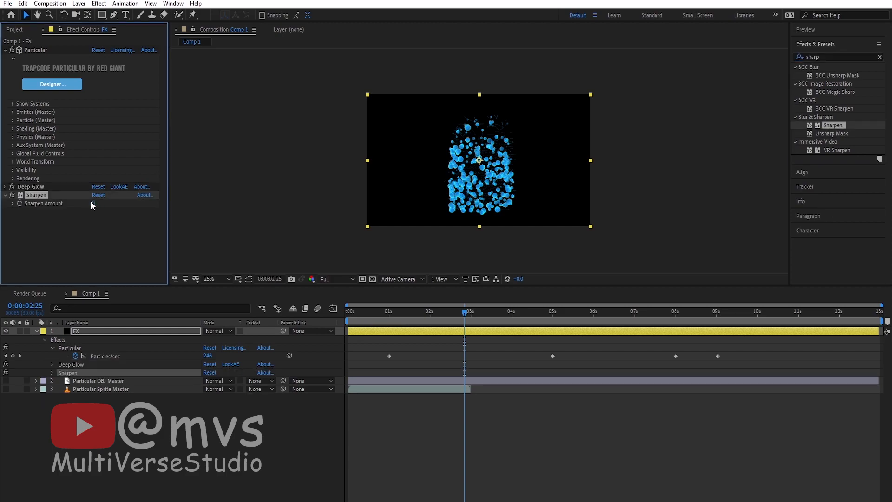